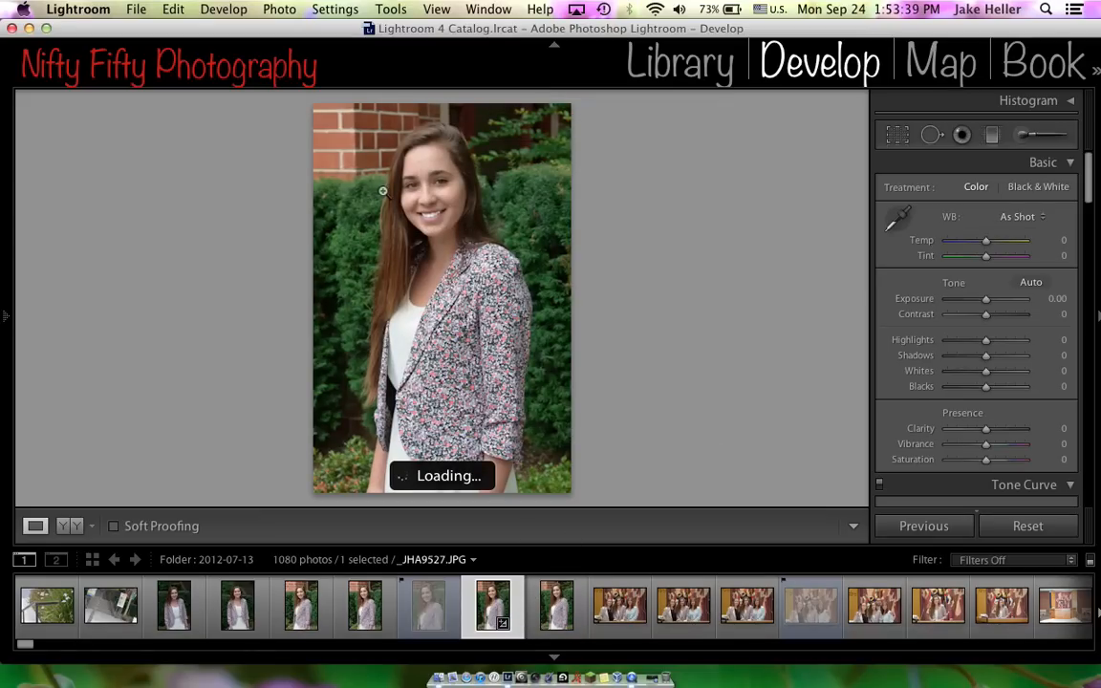
Select the portrait _JHA9528.JPG for editing
{"action": "left_click", "coordinate": [557, 619]}
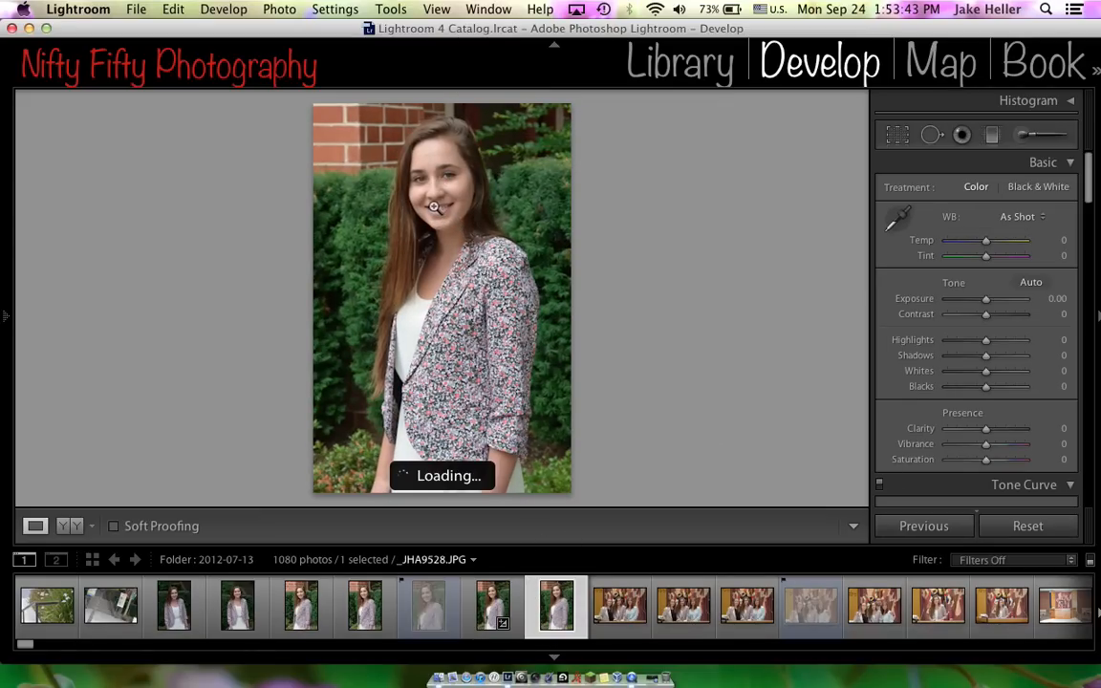
{"action": "left_click_drag", "start_coordinate": [434, 211], "coordinate": [517, 436]}
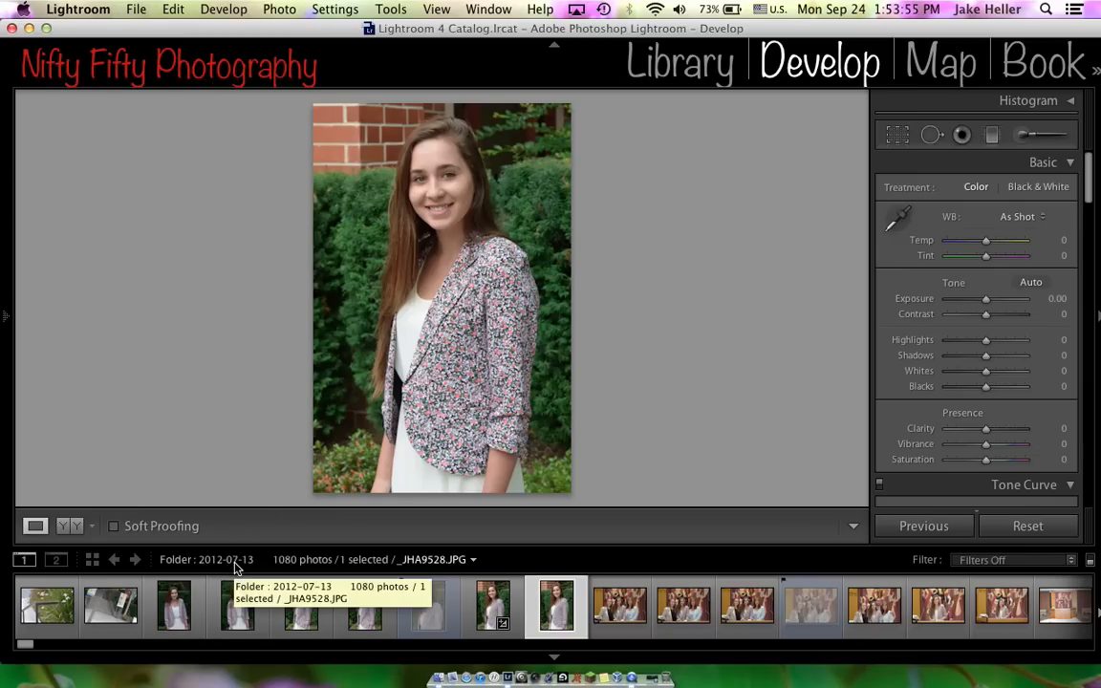
{"action": "left_click", "coordinate": [411, 187]}
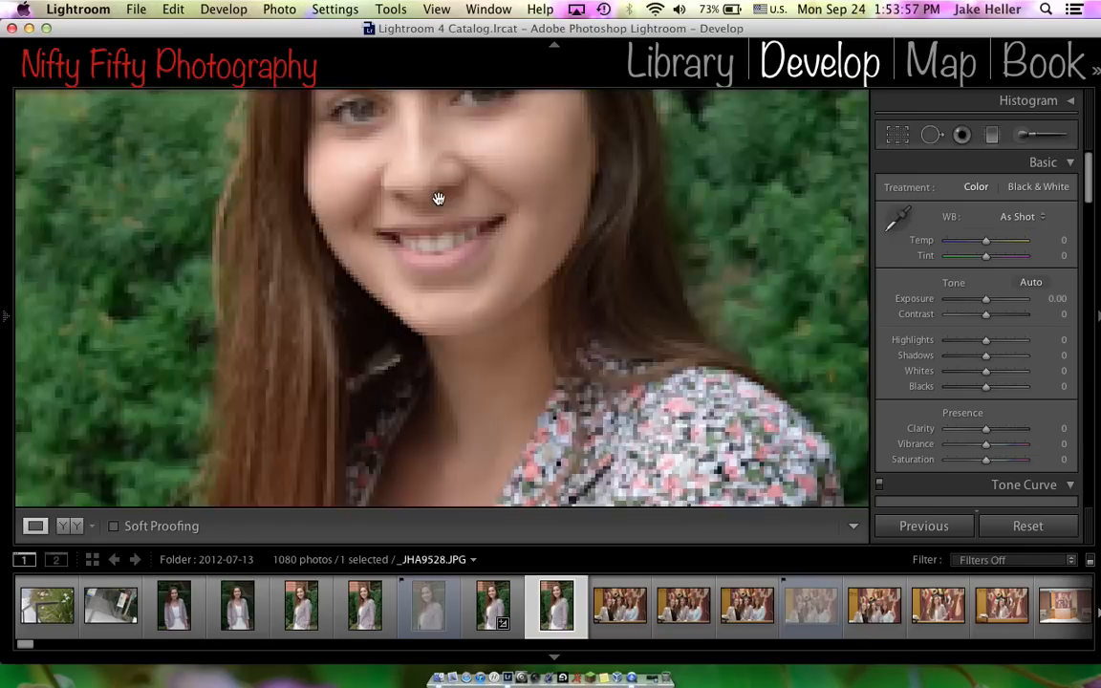
{"action": "left_click_drag", "start_coordinate": [409, 226], "coordinate": [509, 251]}
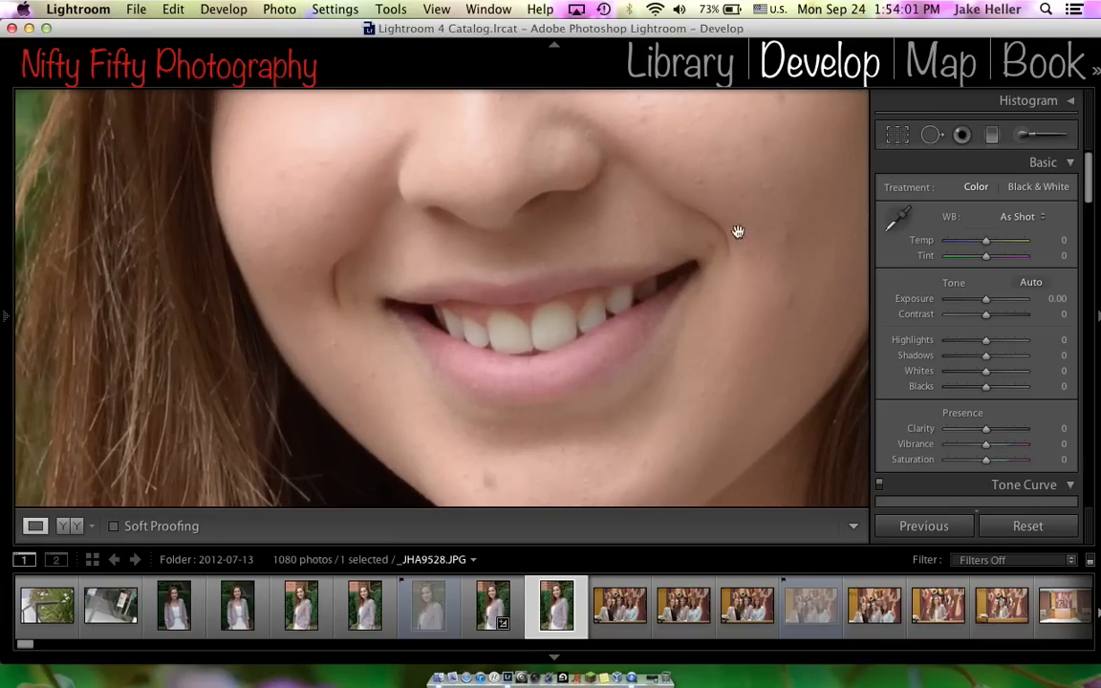
Set up an adjustment brush with the Teeth Whitening effect, exposure 0.76 and brush size 7
{"action": "left_click", "coordinate": [1020, 134]}
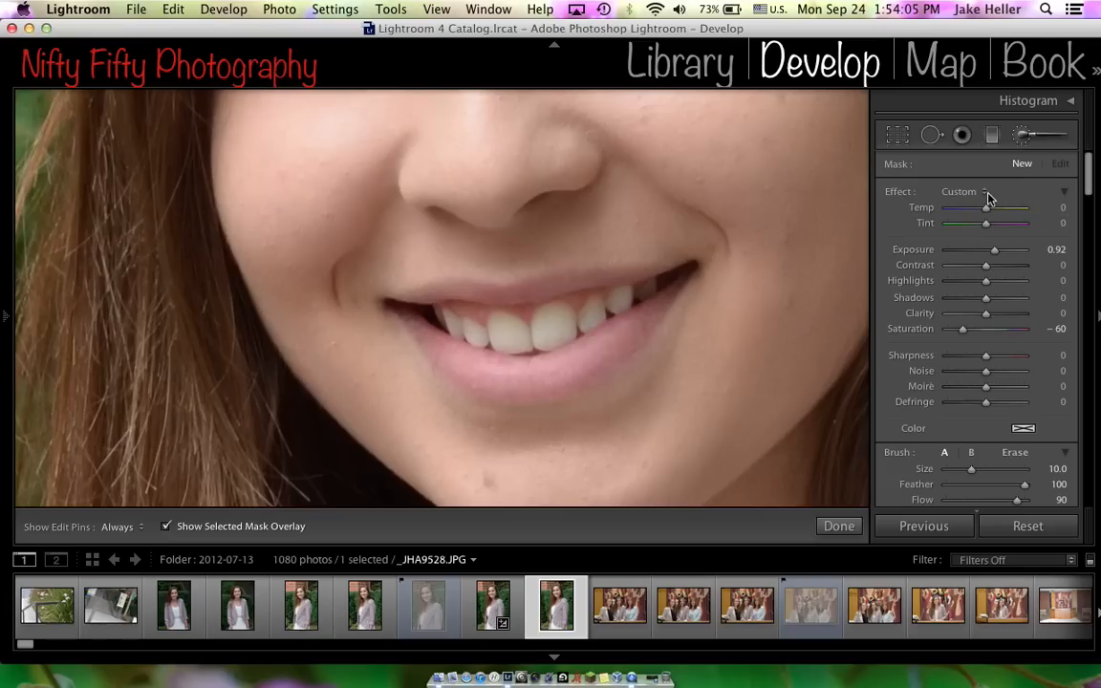
{"action": "left_click", "coordinate": [979, 193]}
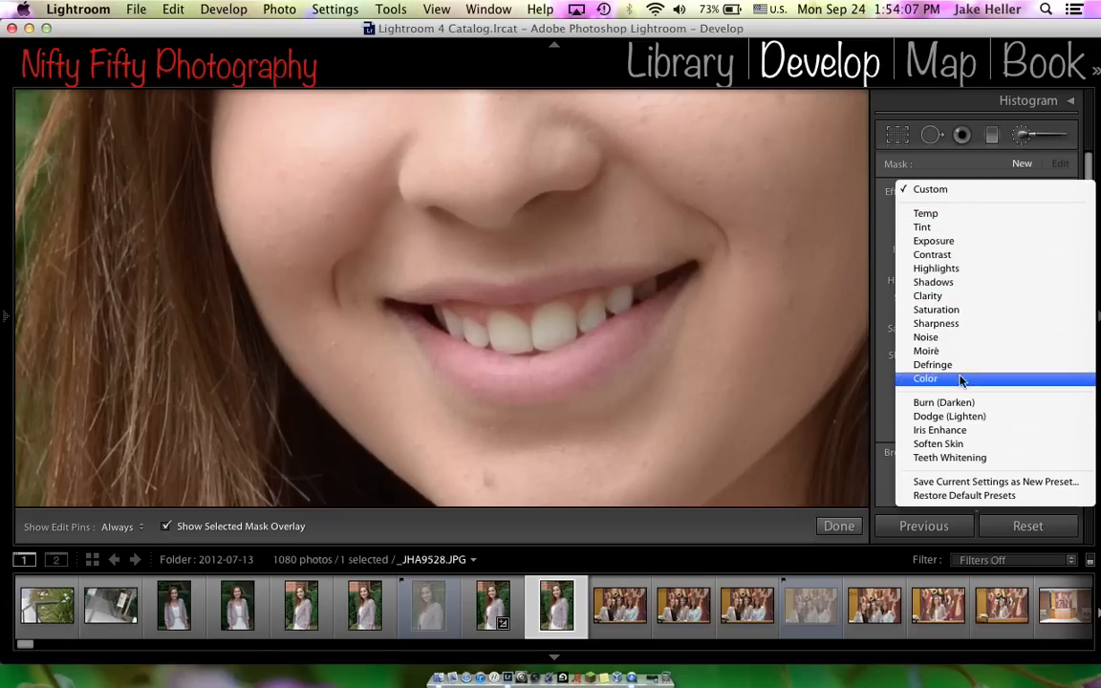
{"action": "left_click", "coordinate": [974, 457]}
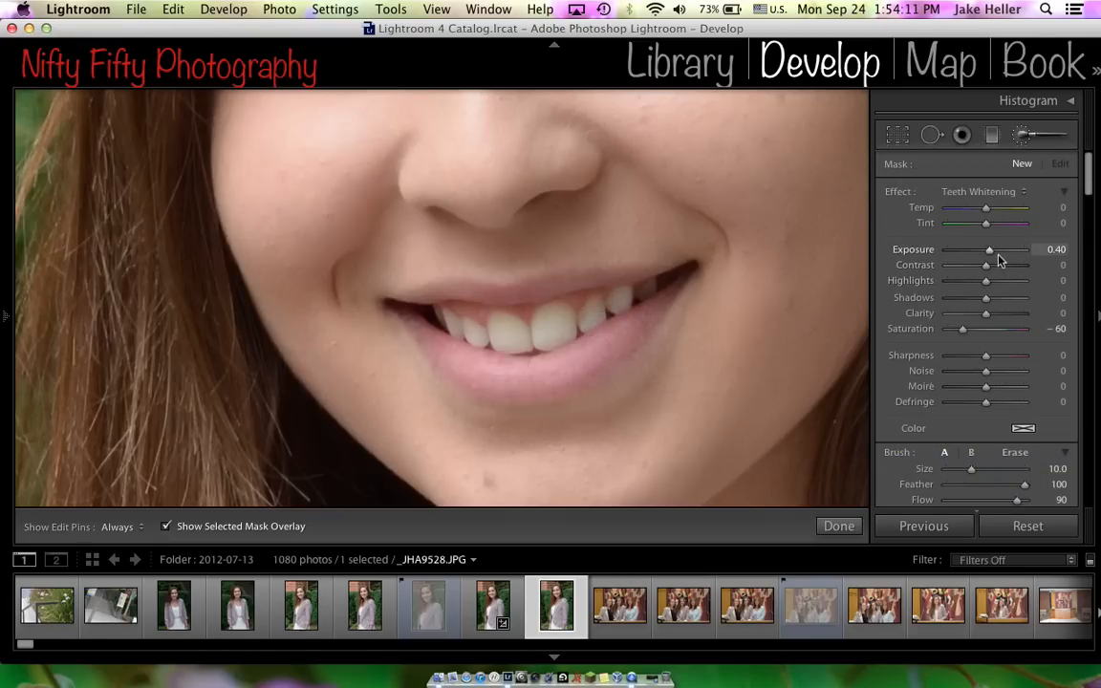
{"action": "left_click_drag", "start_coordinate": [991, 251], "coordinate": [995, 250]}
{"action": "scroll", "coordinate": [614, 310], "scroll_direction": "down", "scroll_amount": 4}
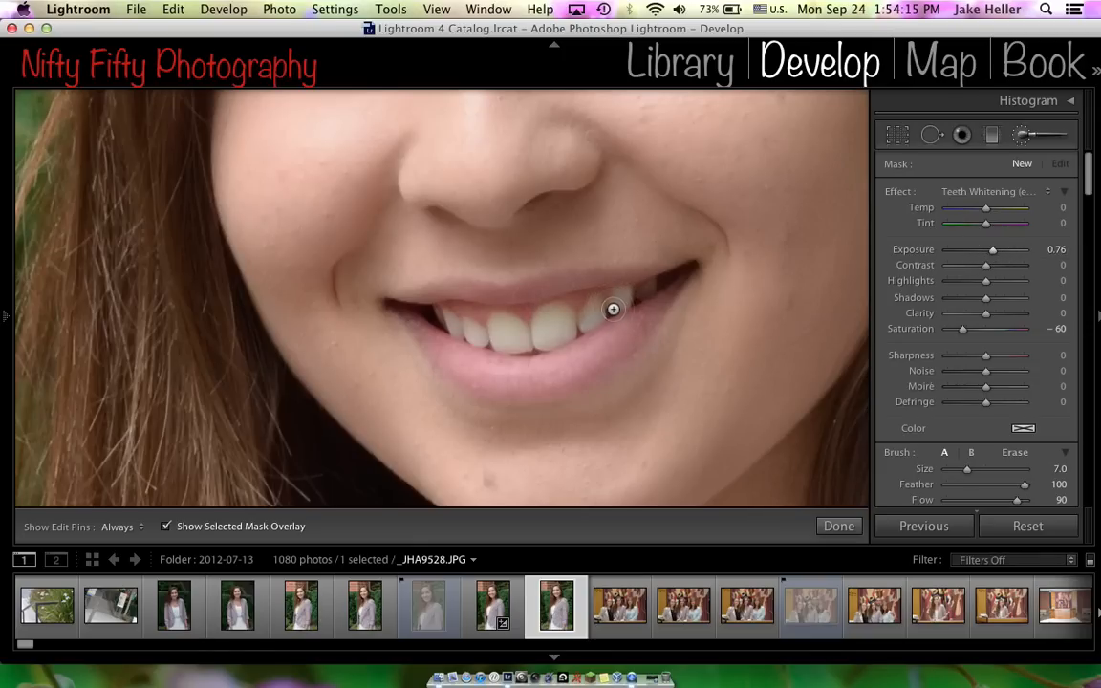
Paint the whitening mask over the visible upper teeth, reducing the brush size to 5 for the smaller ones, and finish the adjustment
{"action": "key", "text": "h"}
{"action": "mouse_move", "coordinate": [623, 298]}
{"action": "left_mouse_down"}
{"action": "mouse_move", "coordinate": [597, 300]}
{"action": "mouse_move", "coordinate": [578, 322]}
{"action": "mouse_move", "coordinate": [551, 310]}
{"action": "mouse_move", "coordinate": [539, 331]}
{"action": "mouse_move", "coordinate": [560, 333]}
{"action": "mouse_move", "coordinate": [628, 298]}
{"action": "mouse_move", "coordinate": [514, 339]}
{"action": "mouse_move", "coordinate": [526, 342]}
{"action": "mouse_move", "coordinate": [500, 338]}
{"action": "left_mouse_up"}
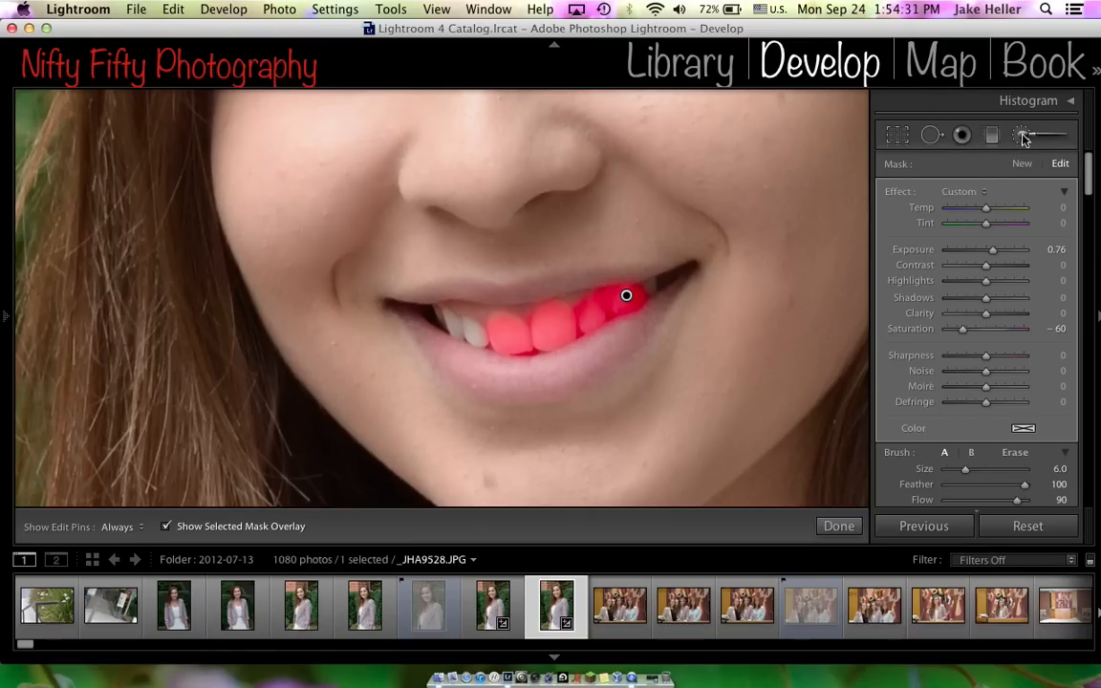
{"action": "left_click", "coordinate": [958, 192]}
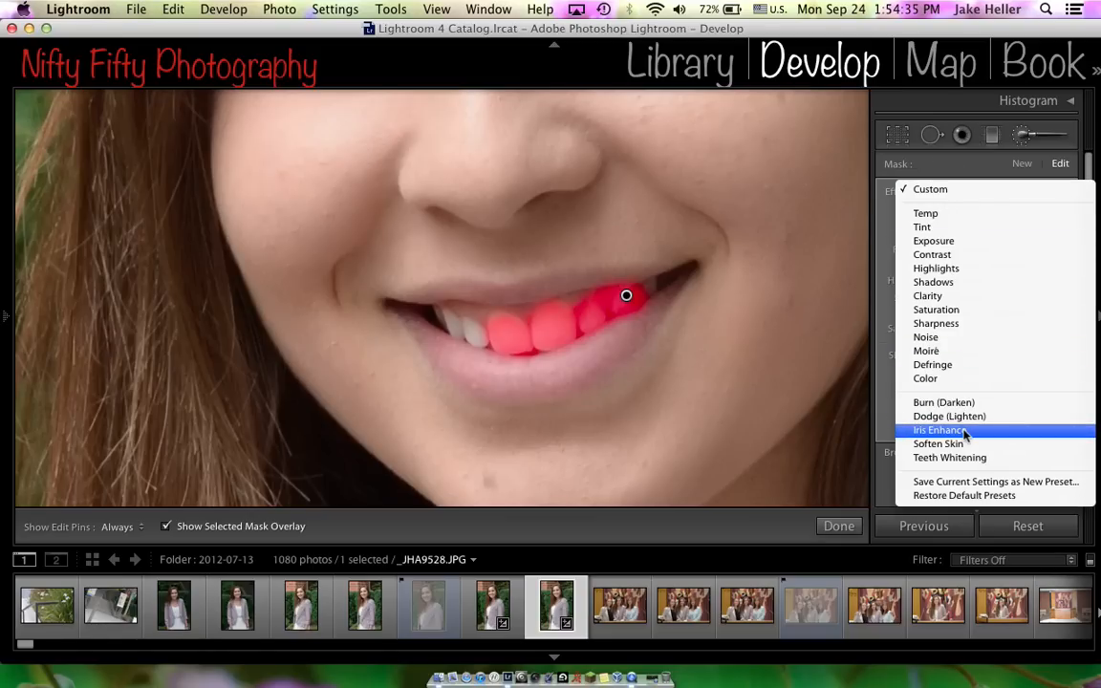
{"action": "key", "text": "Escape"}
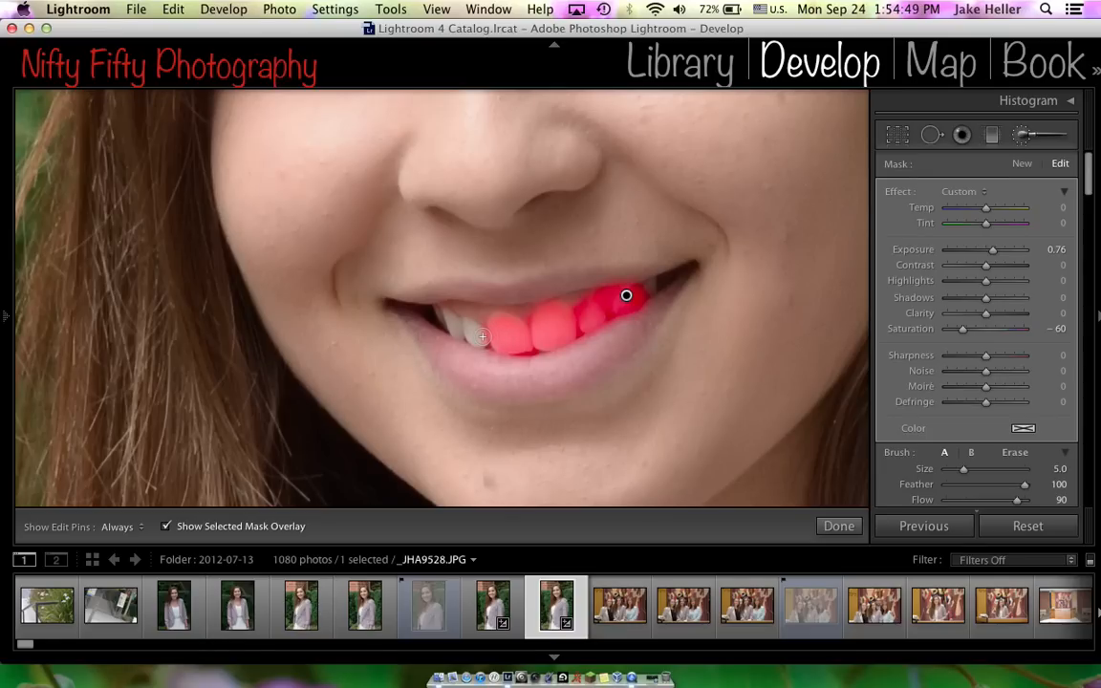
{"action": "key", "text": "h"}
{"action": "mouse_move", "coordinate": [482, 326]}
{"action": "left_mouse_down"}
{"action": "mouse_move", "coordinate": [466, 319]}
{"action": "mouse_move", "coordinate": [481, 342]}
{"action": "mouse_move", "coordinate": [435, 315]}
{"action": "left_mouse_up"}
{"action": "key", "text": "h"}
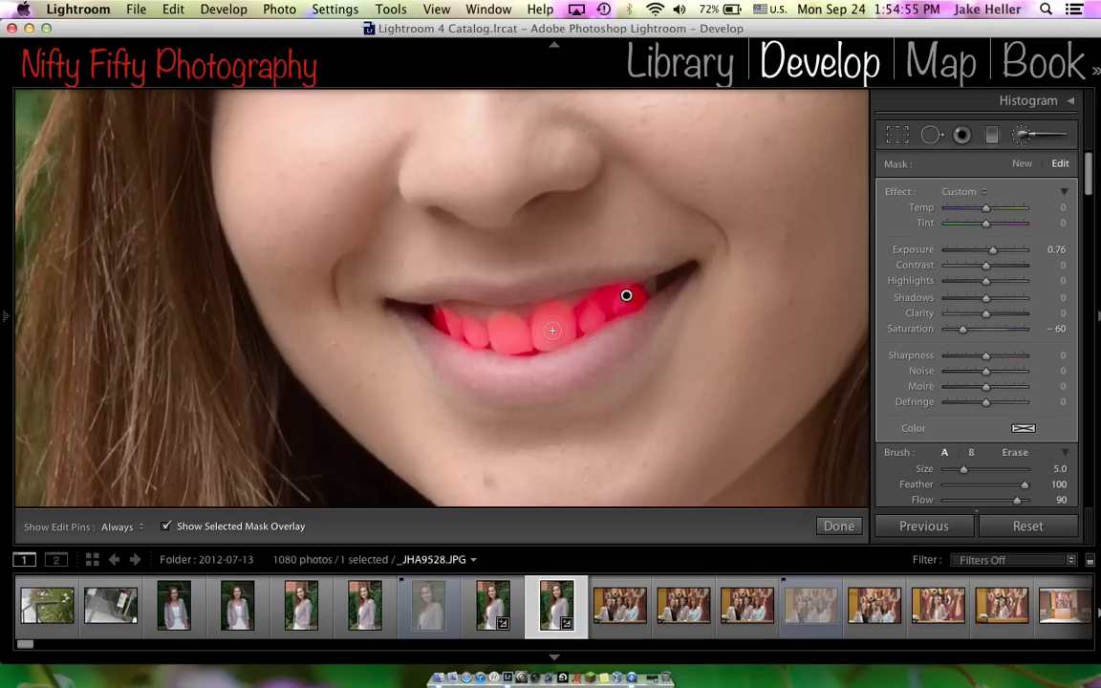
{"action": "key", "text": "Return"}
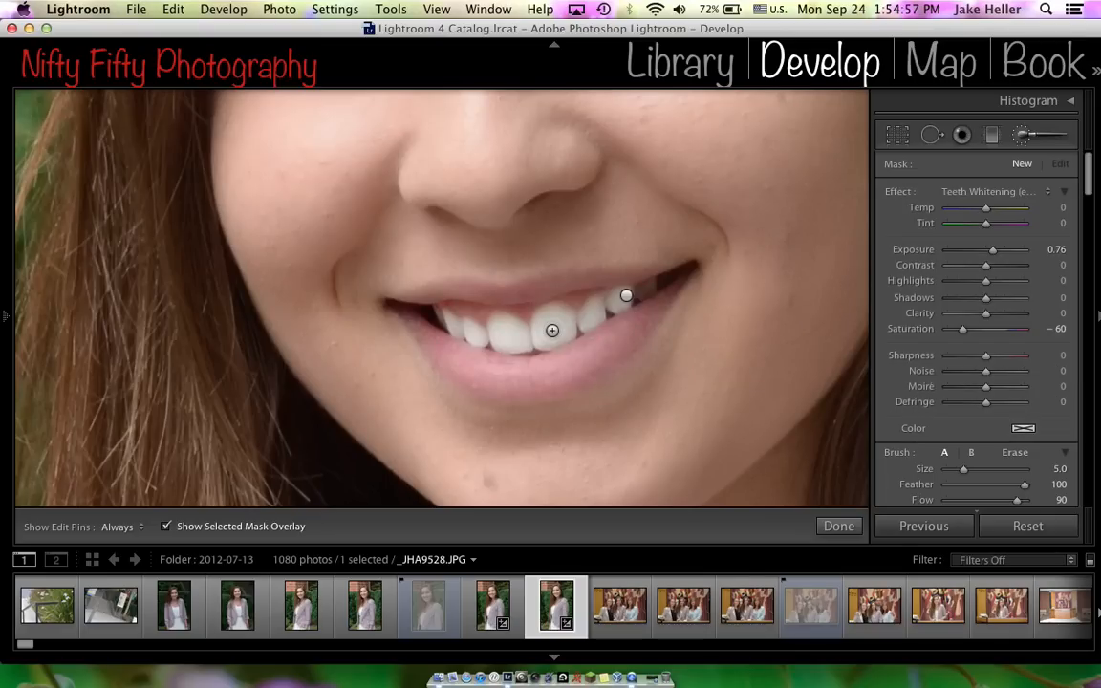
{"action": "left_click", "coordinate": [837, 527]}
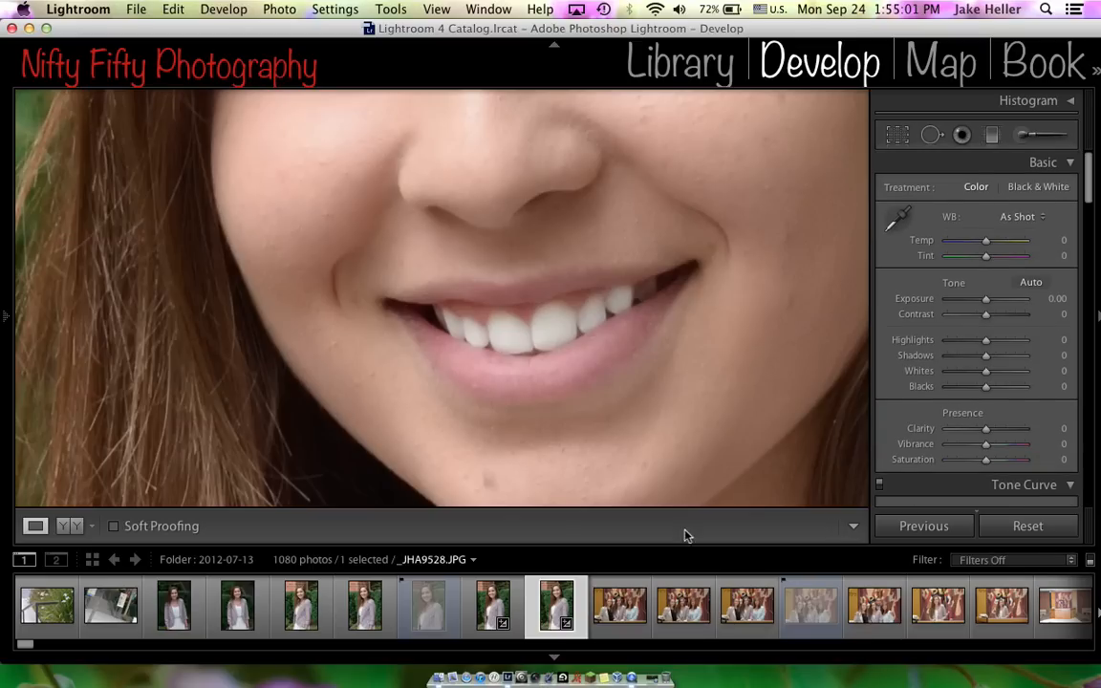
Show the original and edited photo side by side and compare the teeth
{"action": "left_click", "coordinate": [76, 526]}
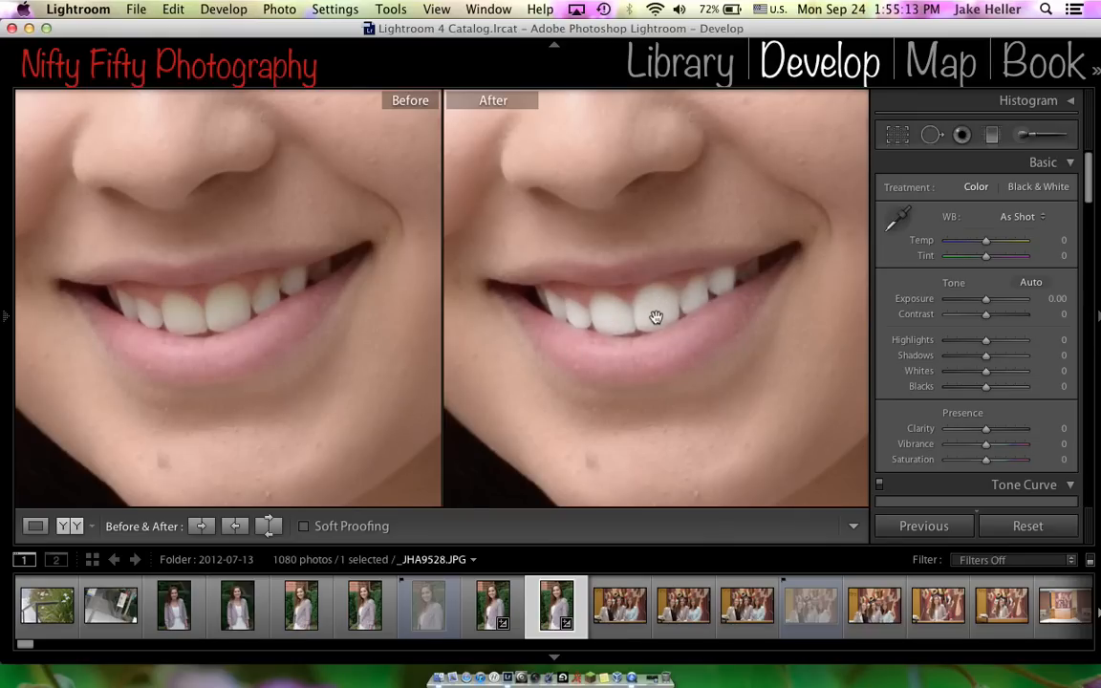
{"action": "left_click", "coordinate": [591, 286]}
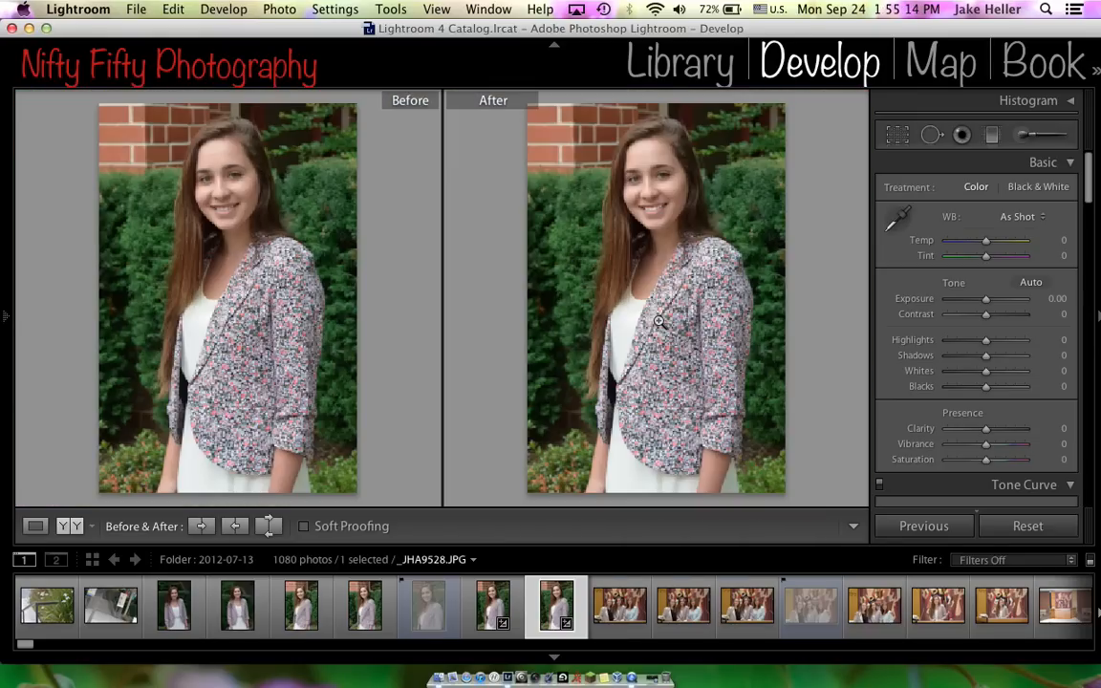
{"action": "left_click", "coordinate": [669, 201]}
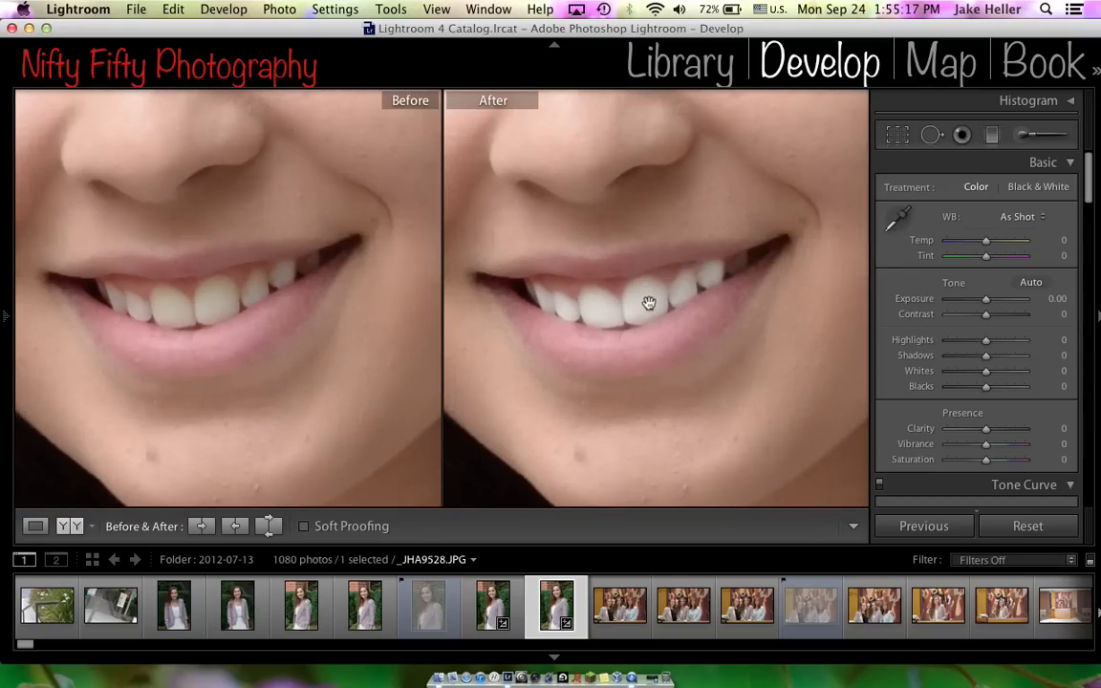
Reselect the existing teeth whitening adjustment and raise its exposure to 1.24
{"action": "left_click", "coordinate": [1024, 136]}
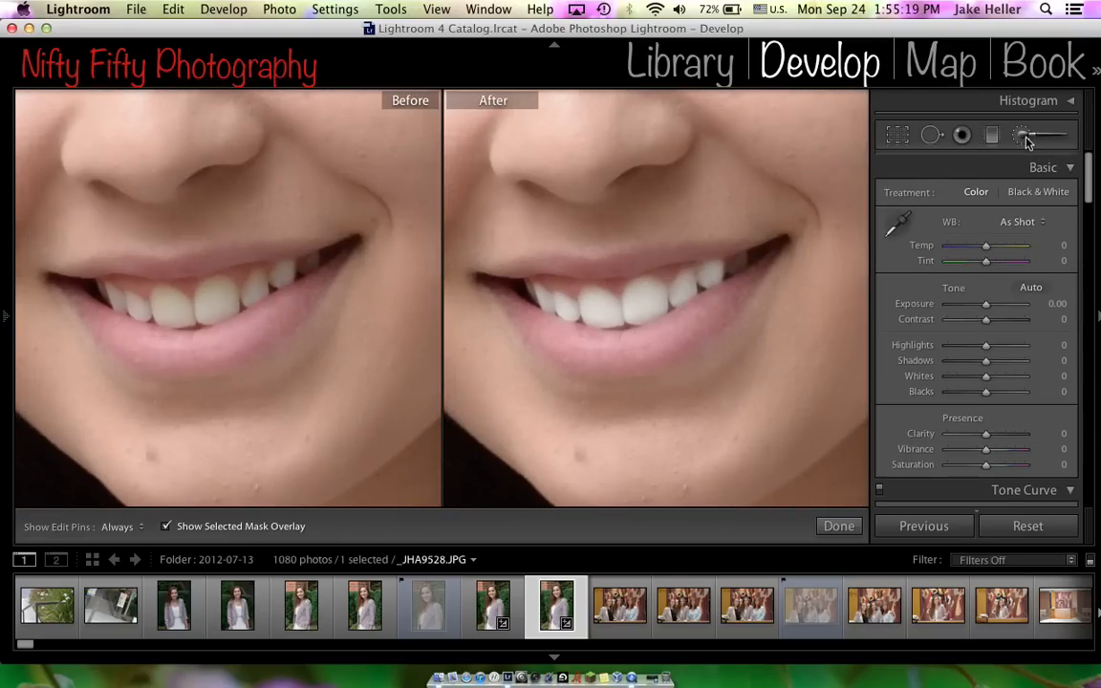
{"action": "left_click", "coordinate": [717, 268]}
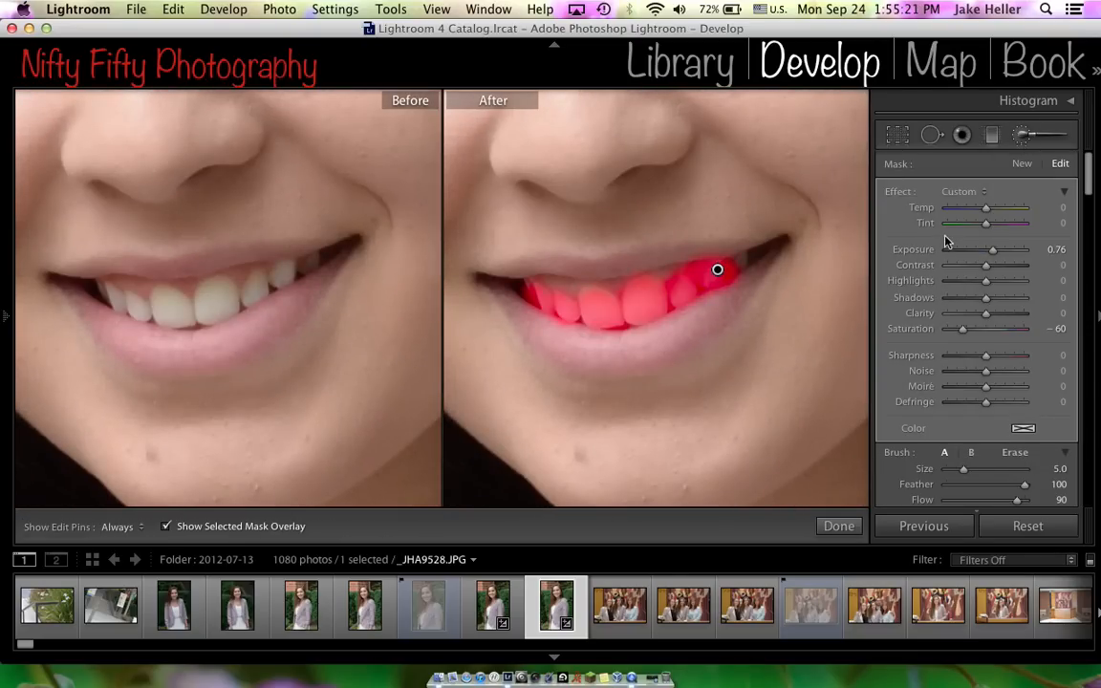
{"action": "left_click", "coordinate": [995, 251]}
{"action": "left_click_drag", "start_coordinate": [995, 251], "coordinate": [997, 252]}
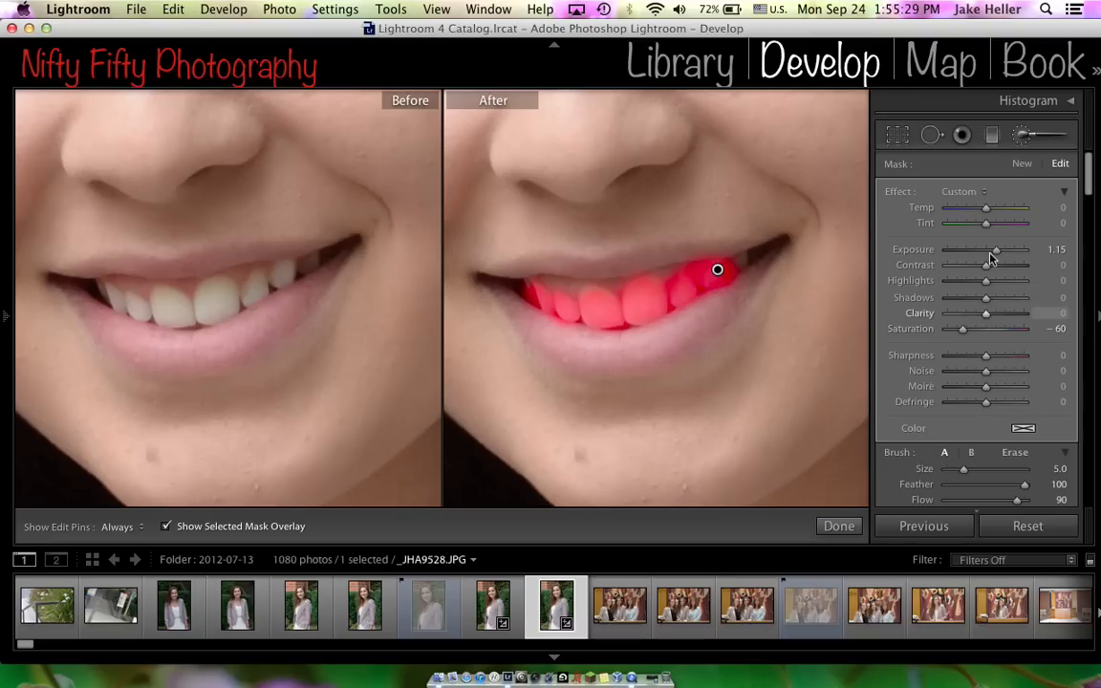
{"action": "left_click_drag", "start_coordinate": [995, 250], "coordinate": [997, 251]}
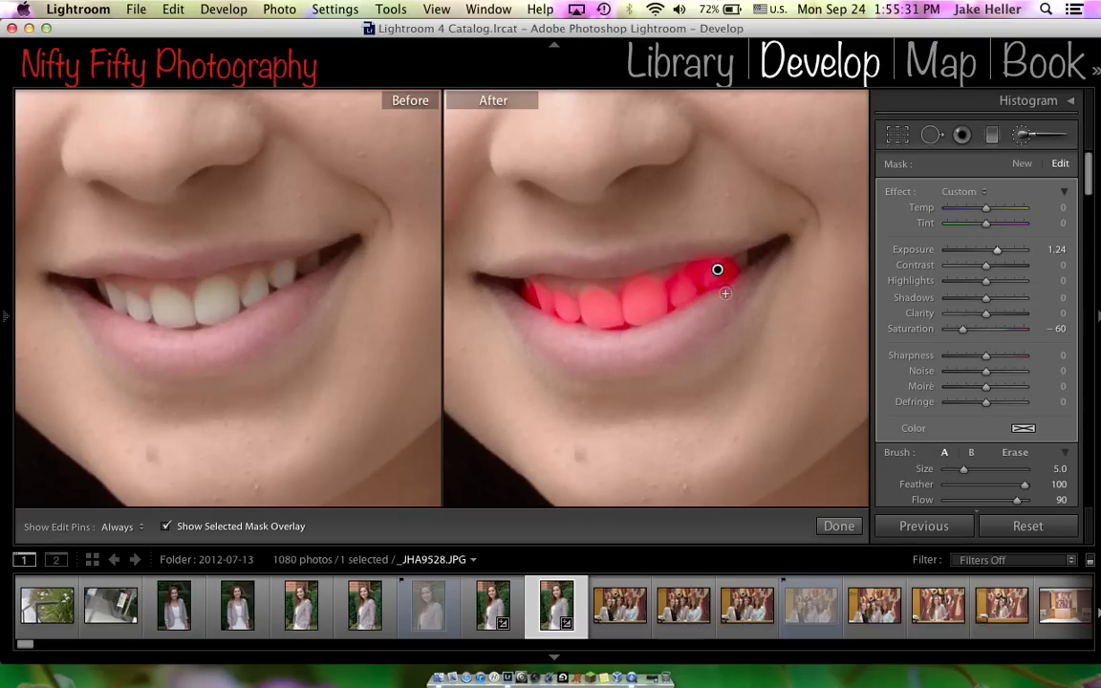
{"action": "key", "text": "Return"}
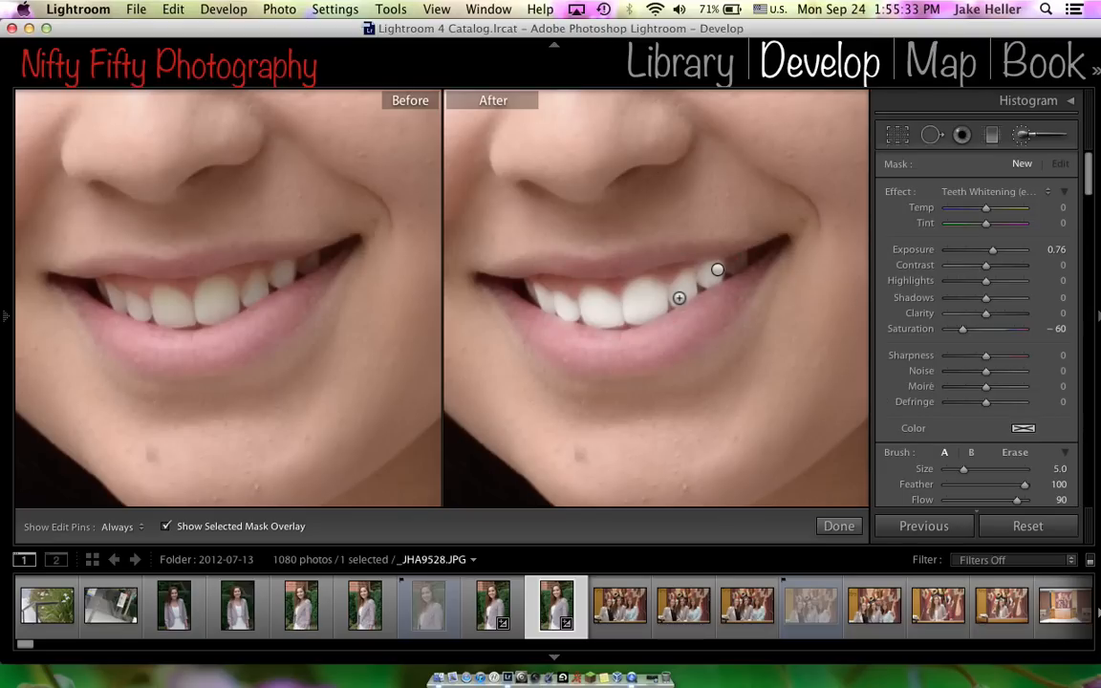
{"action": "left_click", "coordinate": [838, 526]}
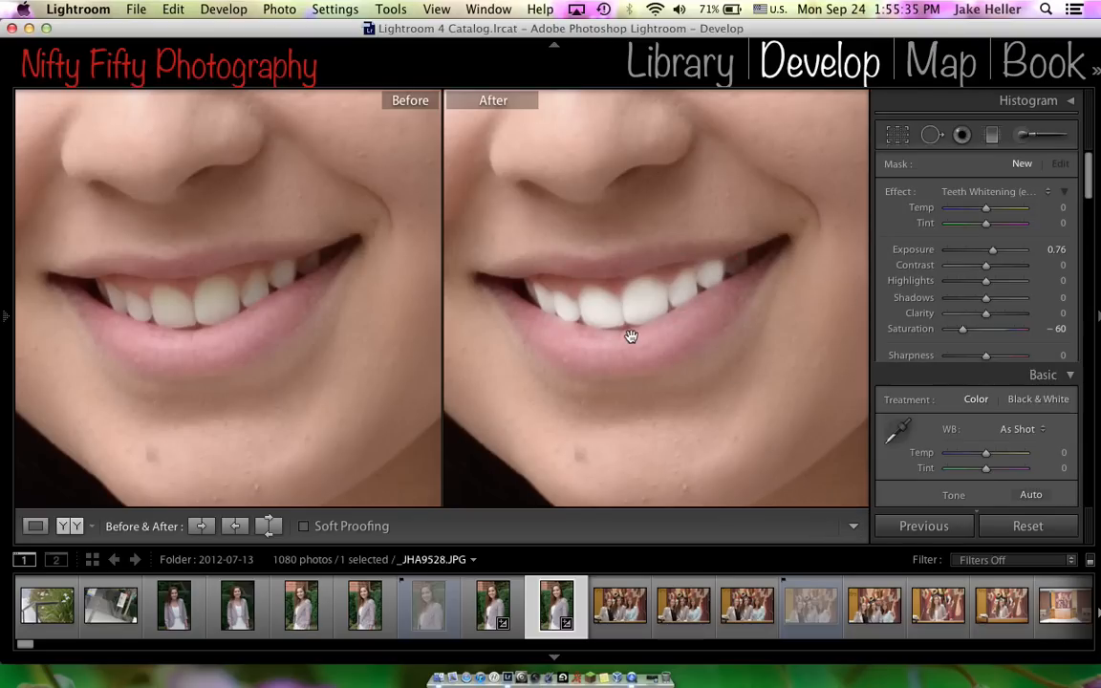
Check the brightened smile against the original, both in the whole portrait and close up
{"action": "left_click", "coordinate": [625, 313]}
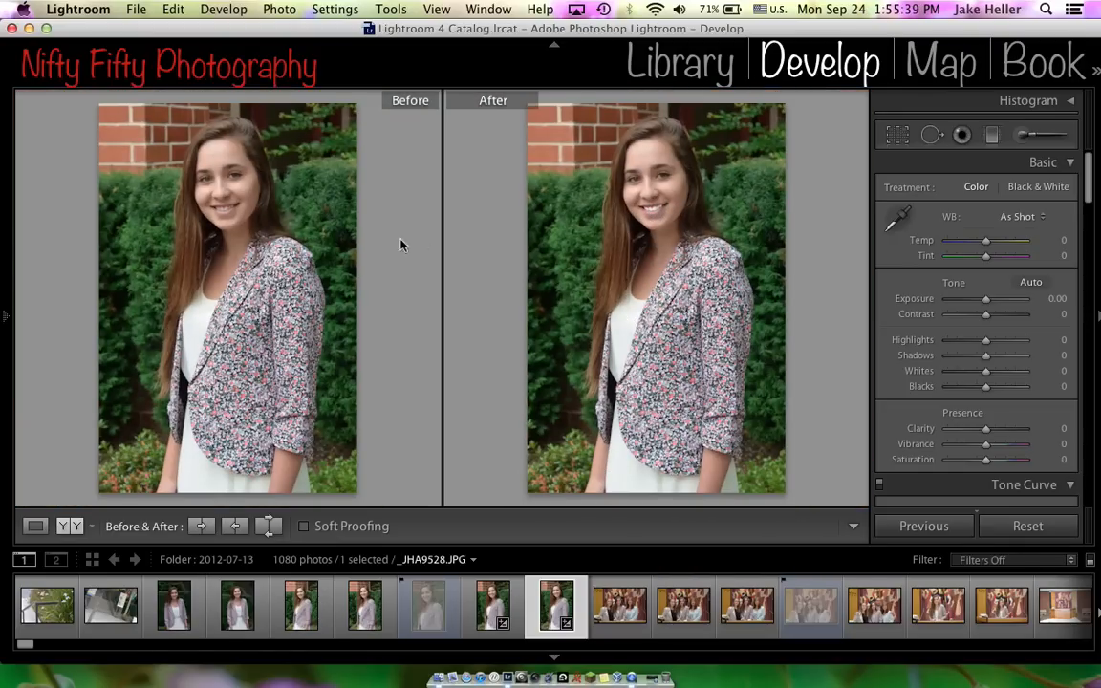
{"action": "left_click", "coordinate": [215, 195]}
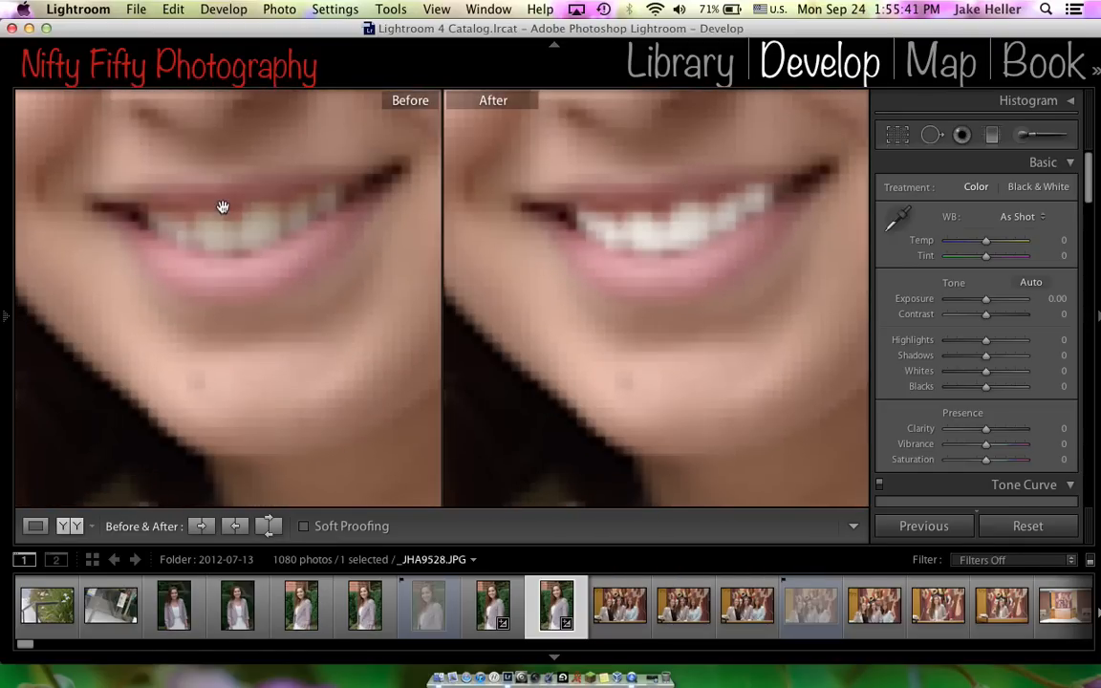
{"action": "left_click", "coordinate": [685, 239]}
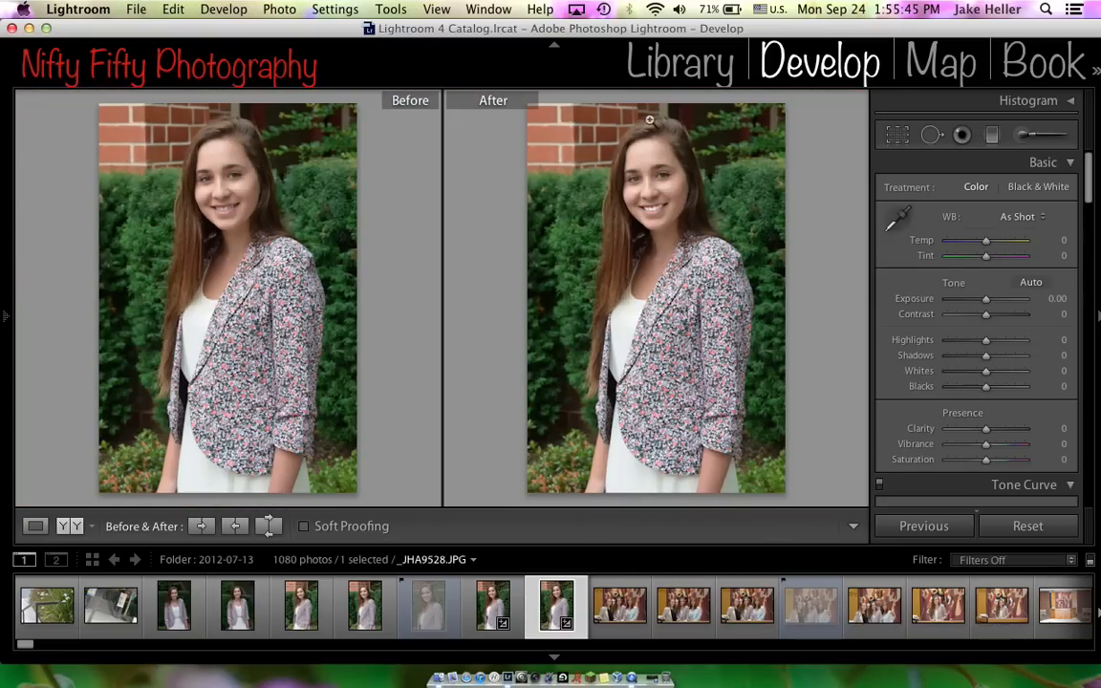
Set up a new adjustment brush for the eyes with the Iris Enhance effect and brush size 11
{"action": "left_click", "coordinate": [659, 176]}
{"action": "left_click_drag", "start_coordinate": [657, 174], "coordinate": [782, 208]}
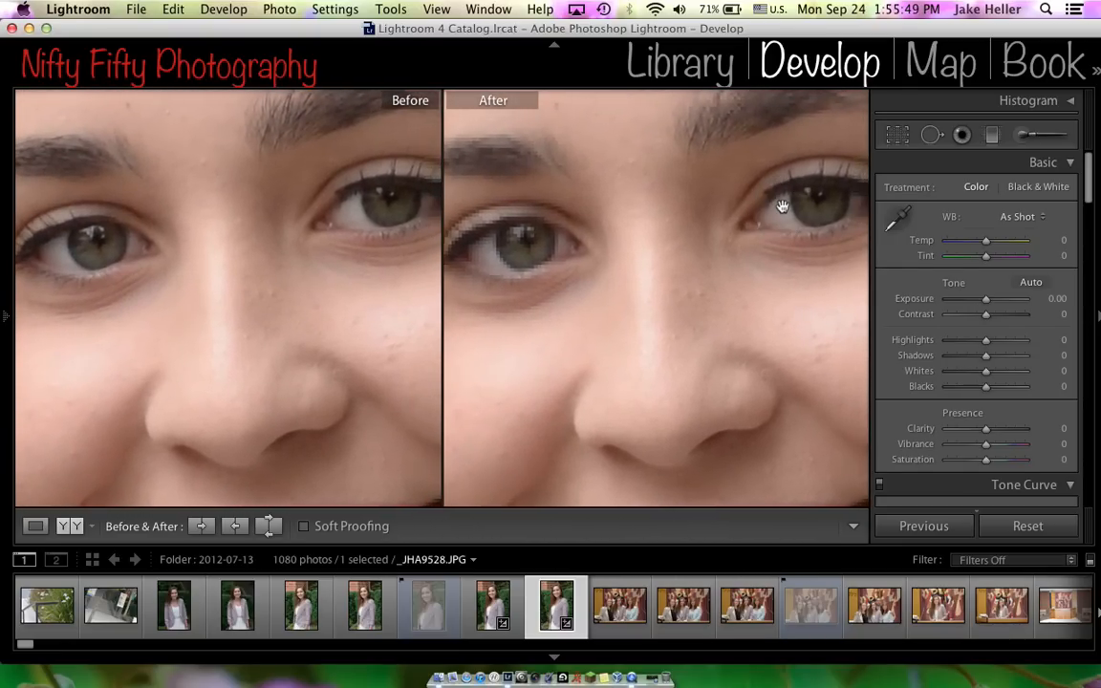
{"action": "left_click", "coordinate": [1021, 135]}
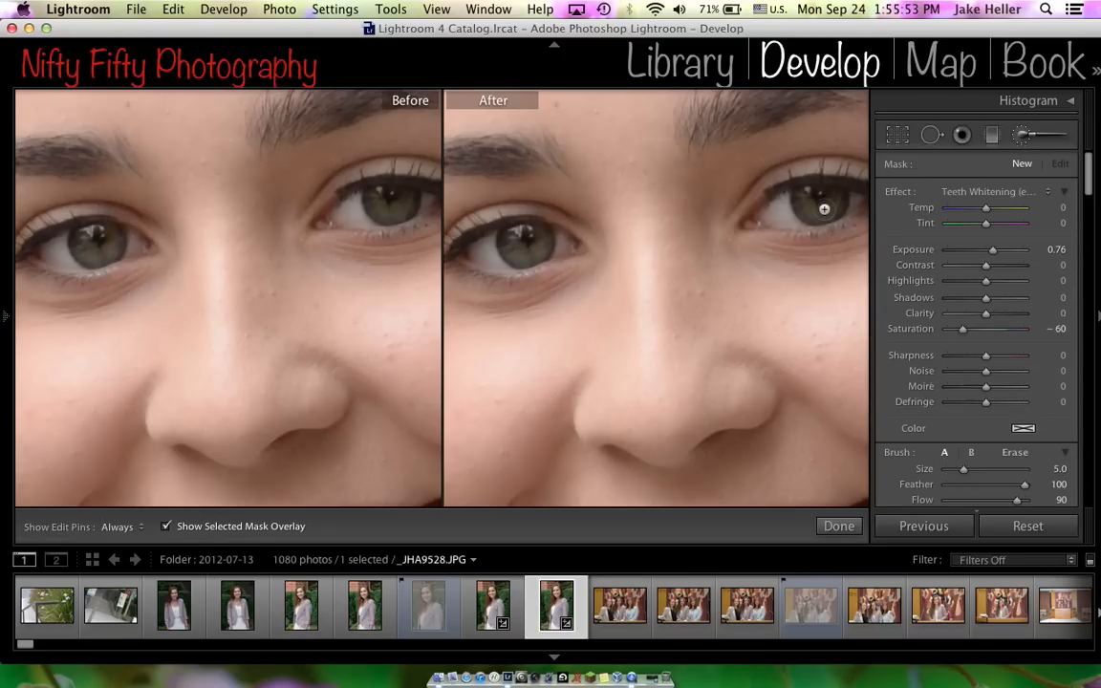
{"action": "left_click", "coordinate": [1016, 192]}
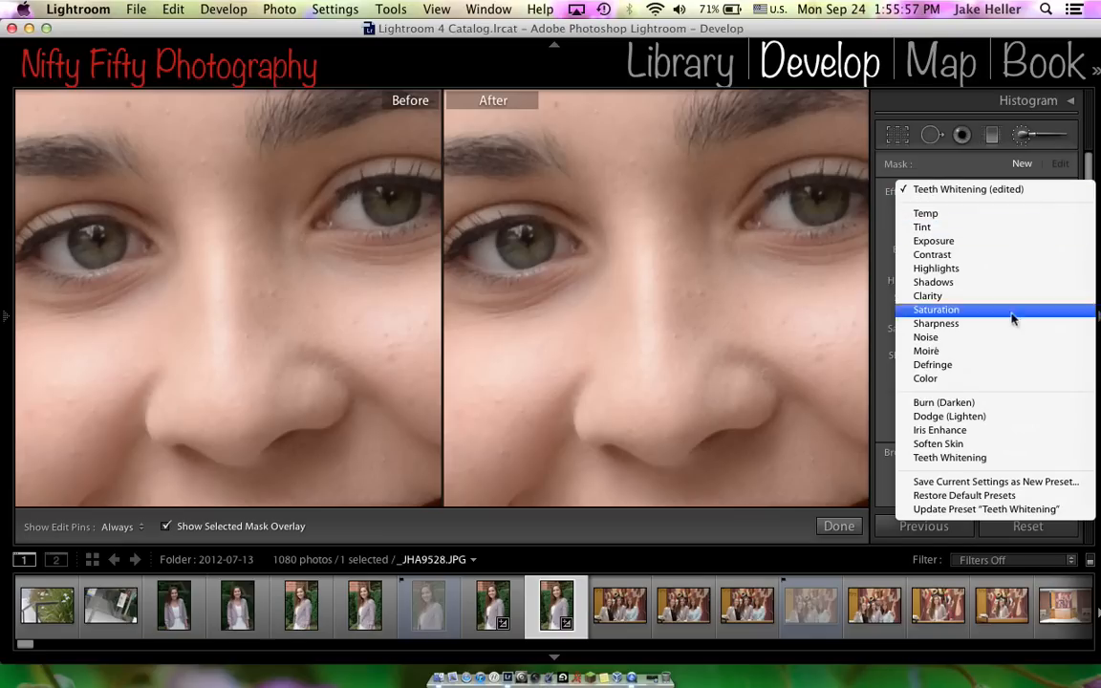
{"action": "left_click", "coordinate": [993, 436]}
{"action": "key", "text": "bracketright"}
{"action": "key", "text": "bracketright"}
{"action": "key", "text": "bracketright"}
{"action": "key", "text": "bracketright"}
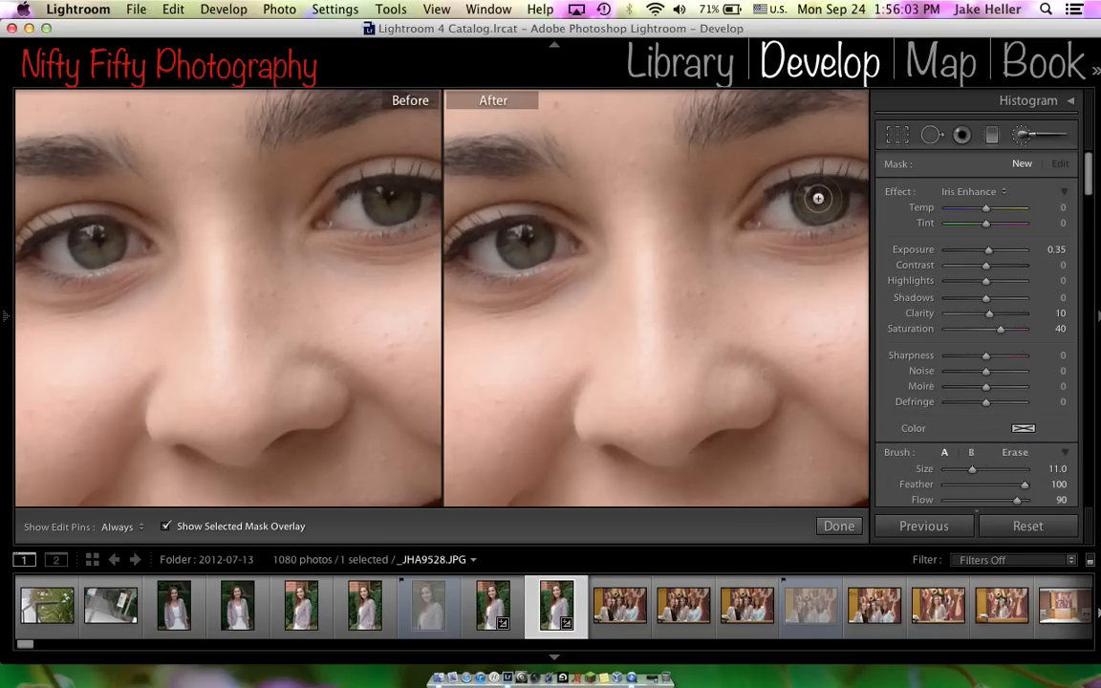
Paint the Iris Enhance adjustment over both irises with its tint set to -37, and finish the adjustment
{"action": "left_click", "coordinate": [818, 198]}
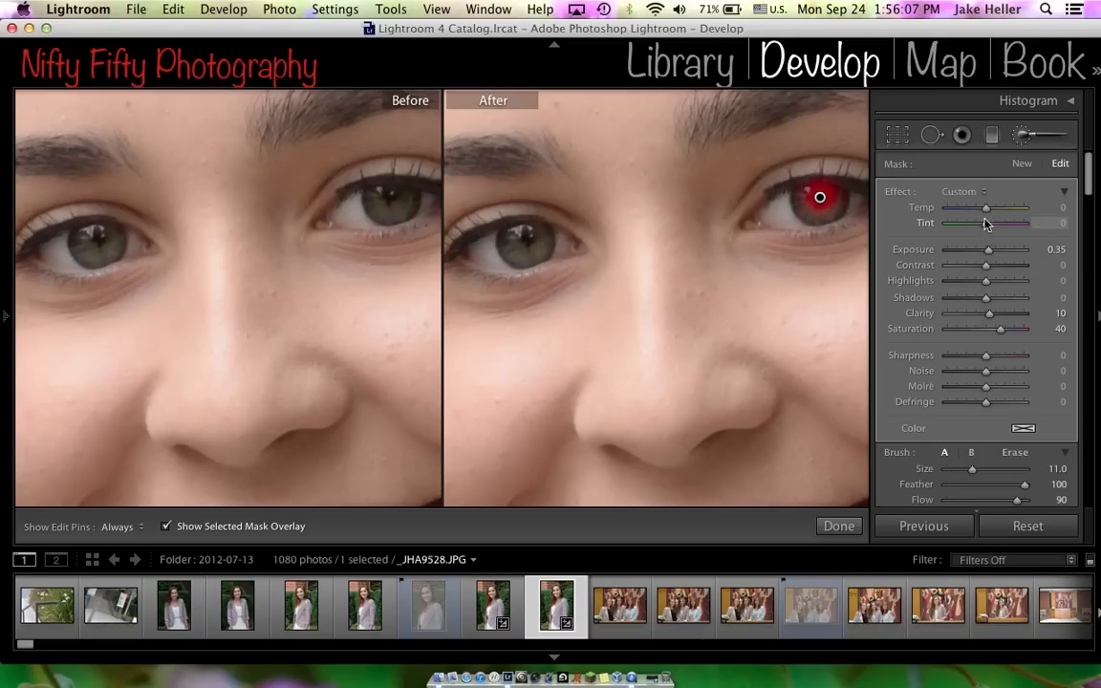
{"action": "left_click_drag", "start_coordinate": [985, 227], "coordinate": [971, 226]}
{"action": "left_click", "coordinate": [525, 239]}
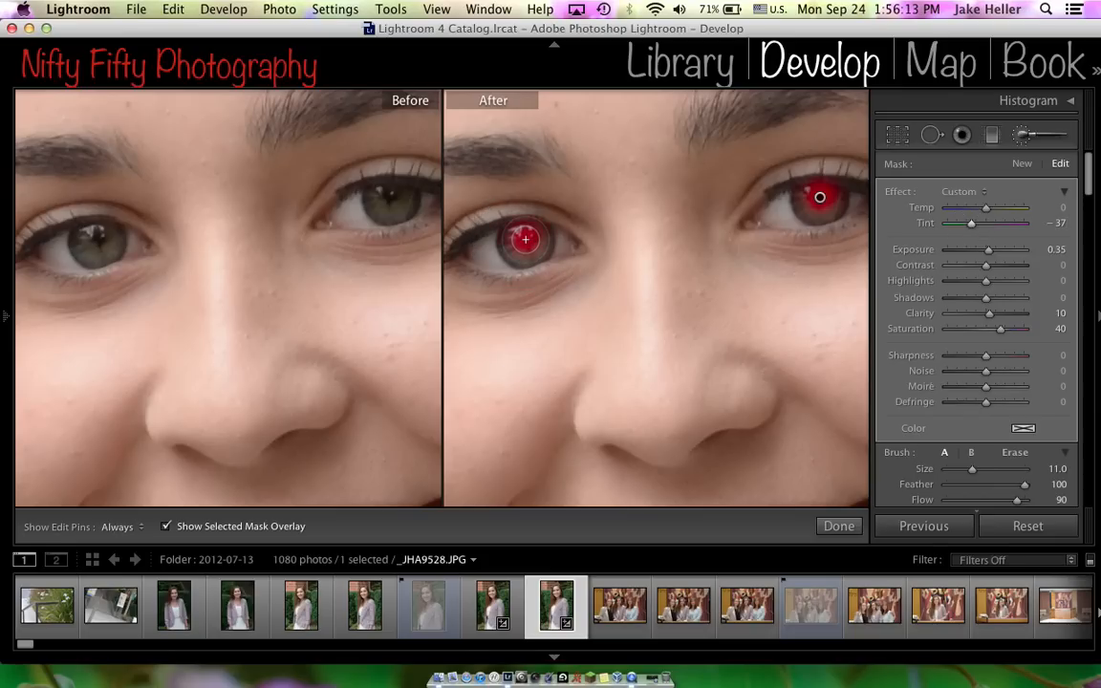
{"action": "left_click_drag", "start_coordinate": [524, 241], "coordinate": [531, 236]}
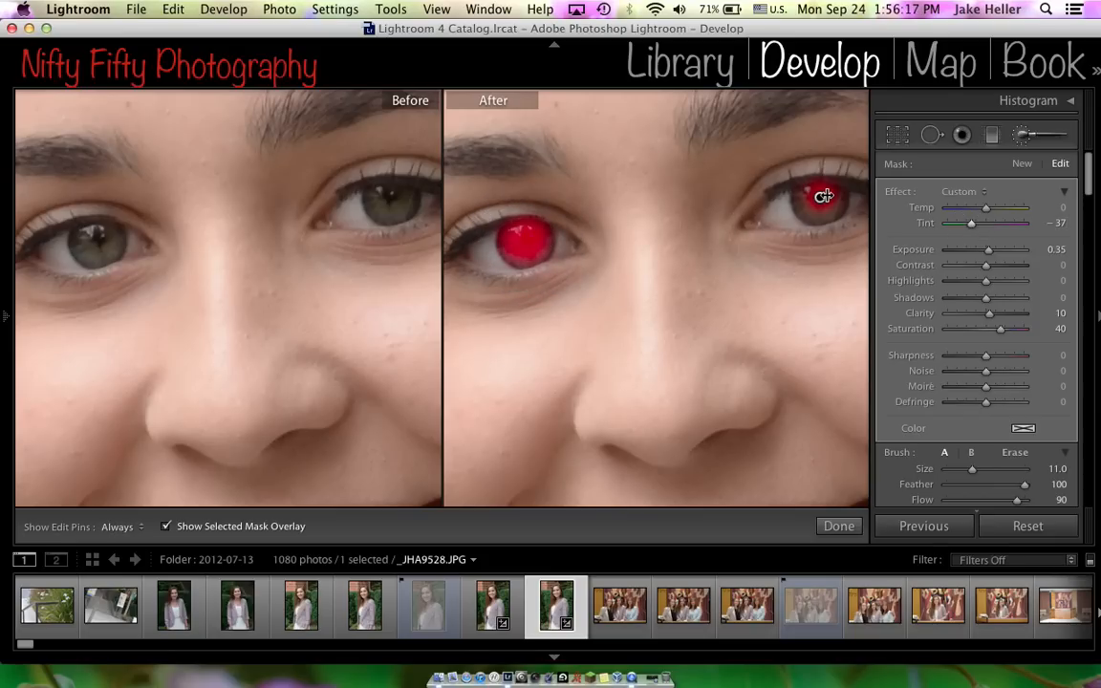
{"action": "mouse_move", "coordinate": [818, 191]}
{"action": "left_mouse_down"}
{"action": "mouse_move", "coordinate": [812, 203]}
{"action": "mouse_move", "coordinate": [827, 205]}
{"action": "left_mouse_up"}
{"action": "key", "text": "Return"}
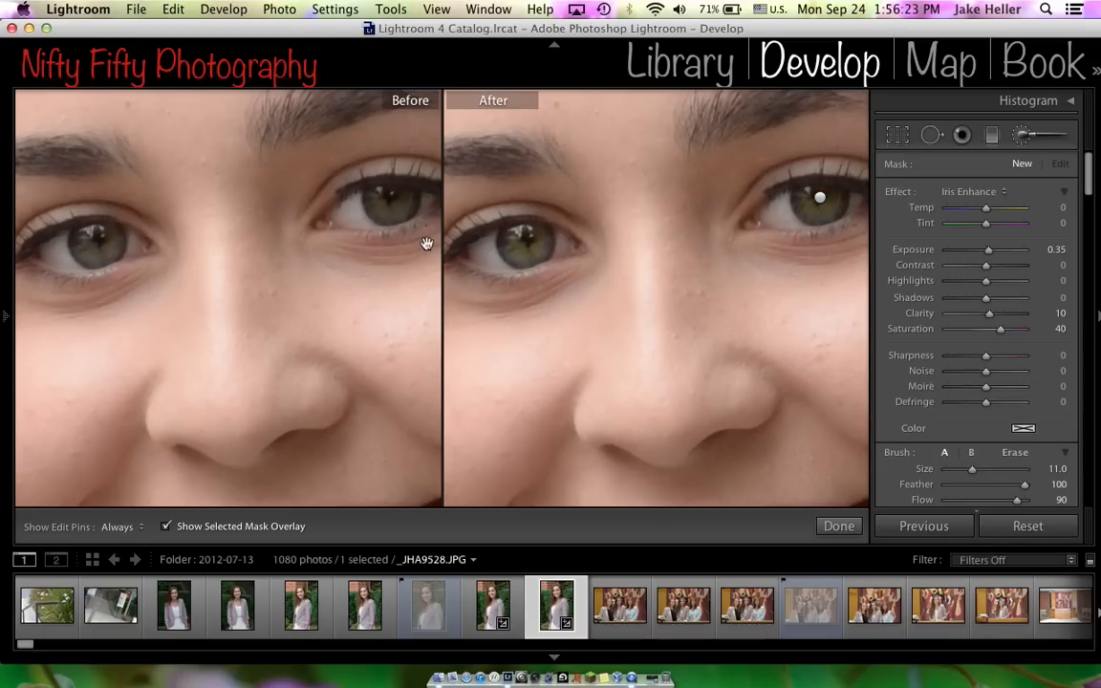
{"action": "left_click", "coordinate": [829, 525]}
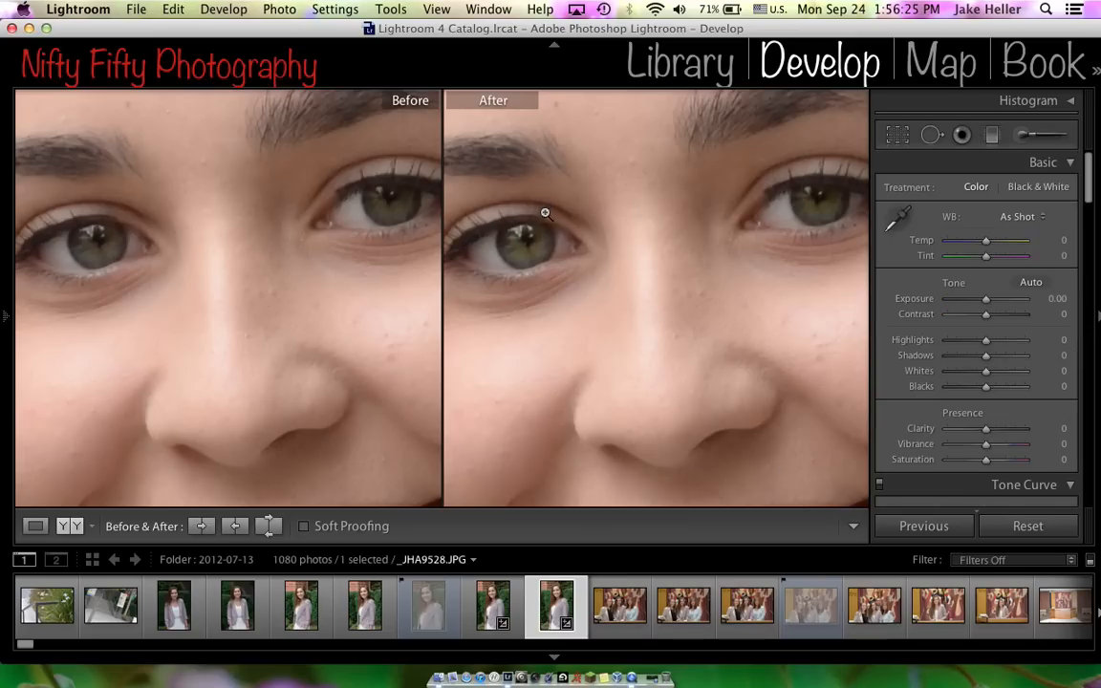
Reselect the iris adjustment, set its saturation to 50 and sharpness to 16, and finish the brush edit
{"action": "left_click", "coordinate": [545, 212]}
{"action": "left_click", "coordinate": [635, 176]}
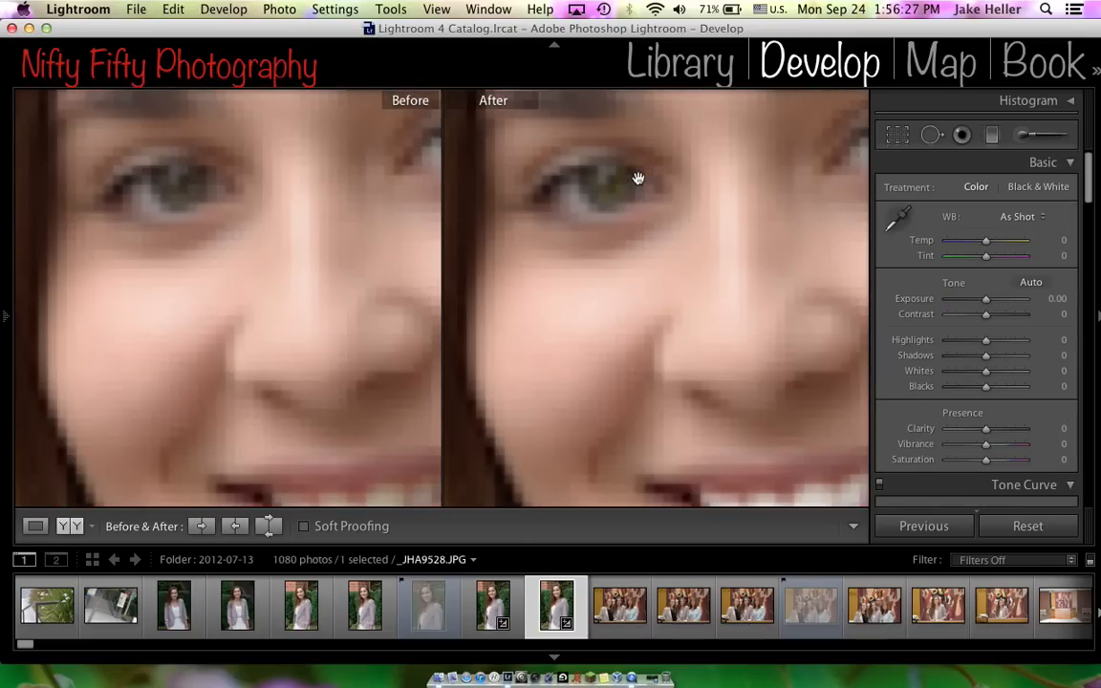
{"action": "left_click_drag", "start_coordinate": [631, 187], "coordinate": [550, 250]}
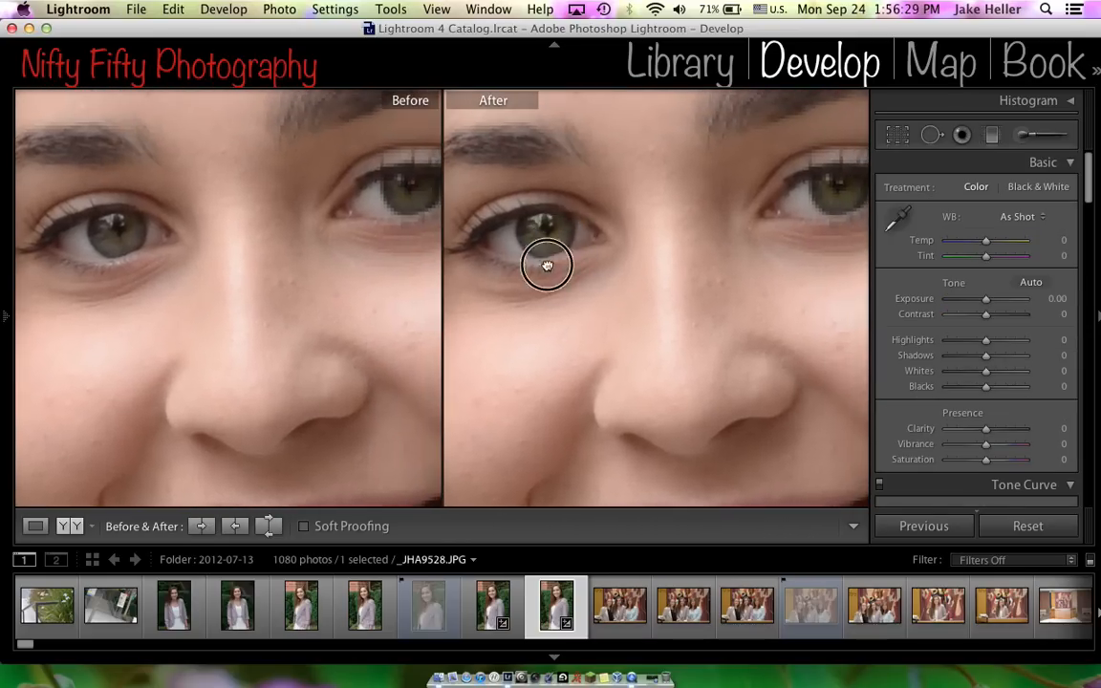
{"action": "left_click", "coordinate": [1022, 135]}
{"action": "left_click", "coordinate": [813, 234]}
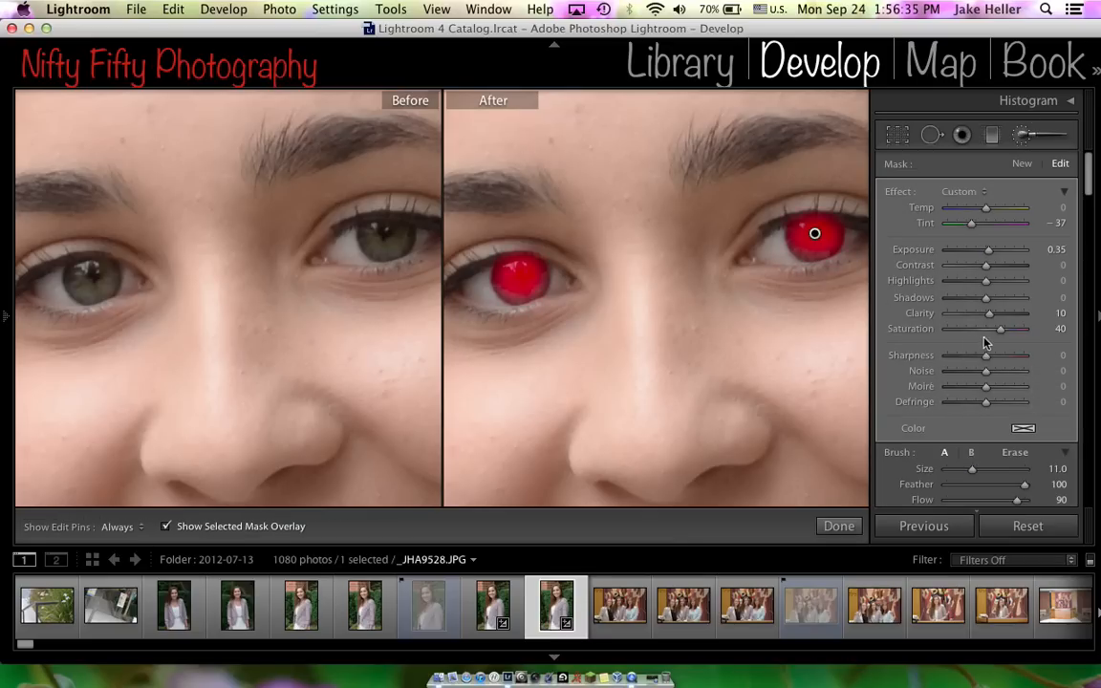
{"action": "left_click_drag", "start_coordinate": [1000, 330], "coordinate": [992, 358]}
{"action": "left_click", "coordinate": [836, 531]}
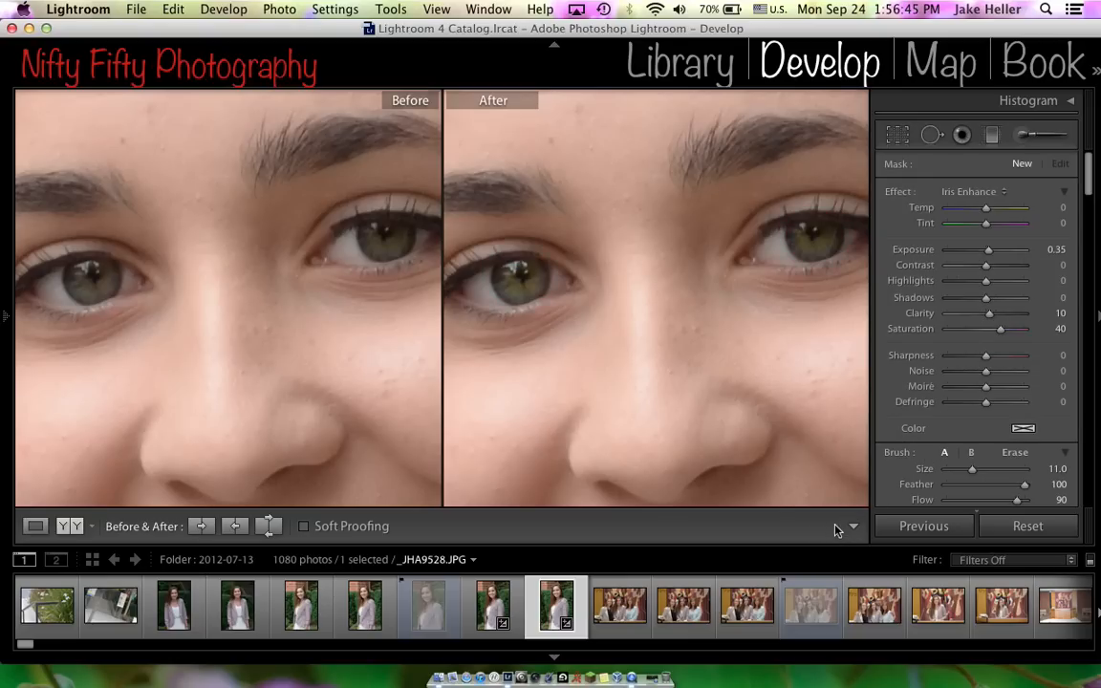
Compare the enhanced eyes with the original, in the whole portrait and close up
{"action": "left_click", "coordinate": [474, 250]}
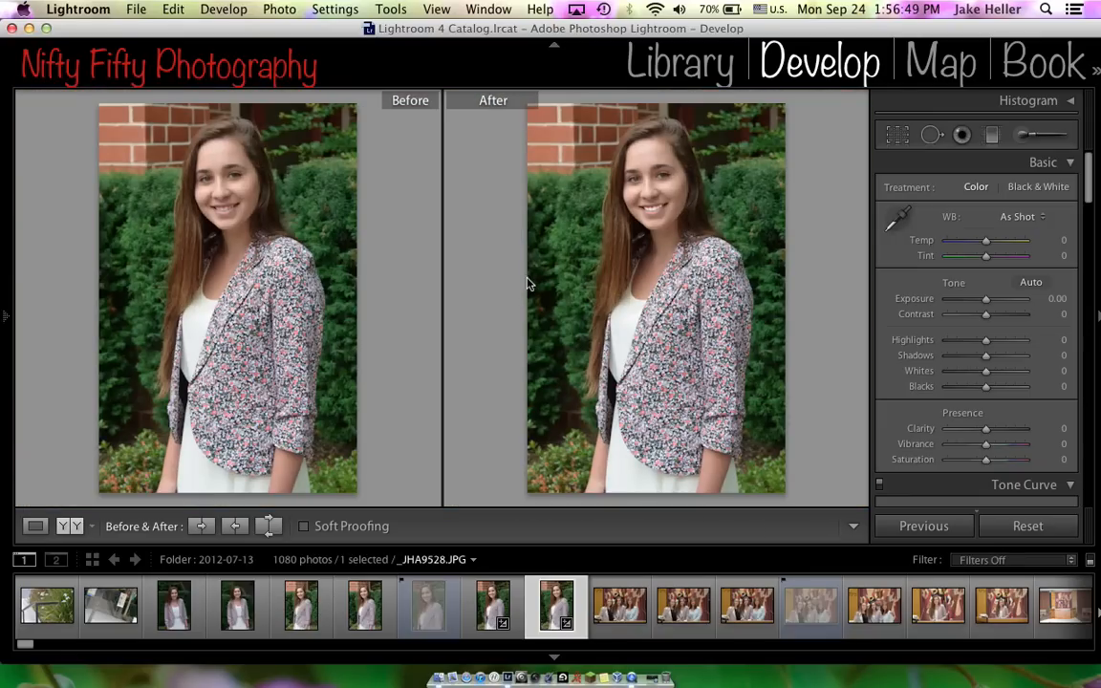
{"action": "left_click", "coordinate": [638, 174]}
{"action": "left_click_drag", "start_coordinate": [707, 282], "coordinate": [612, 308]}
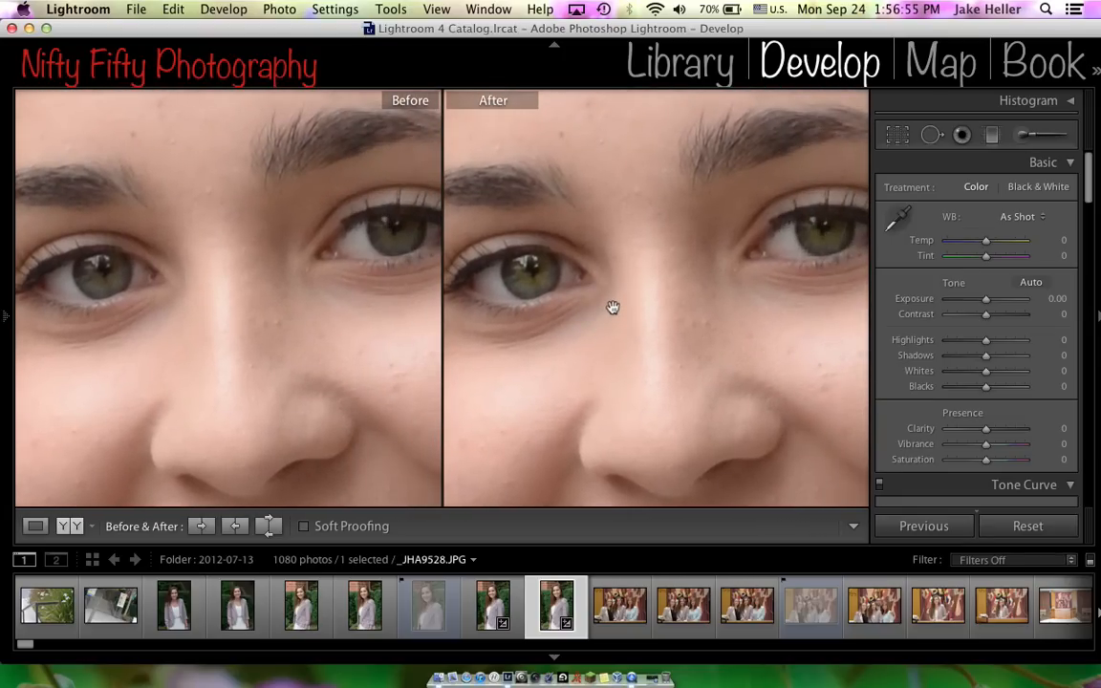
{"action": "left_click", "coordinate": [827, 230]}
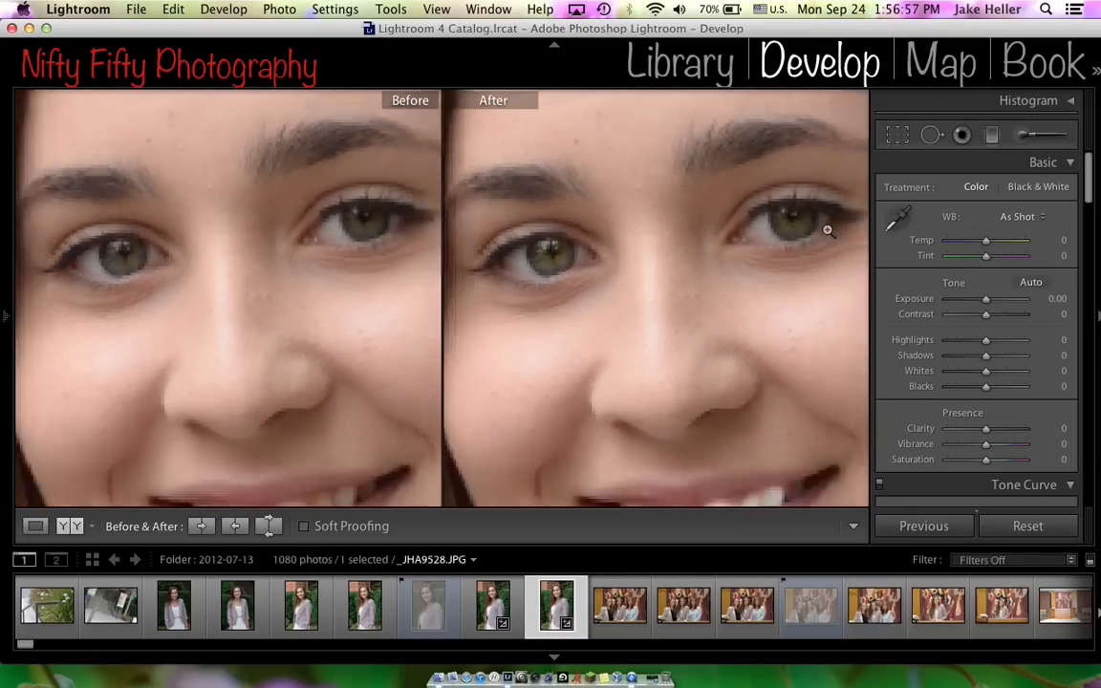
{"action": "left_click", "coordinate": [681, 187]}
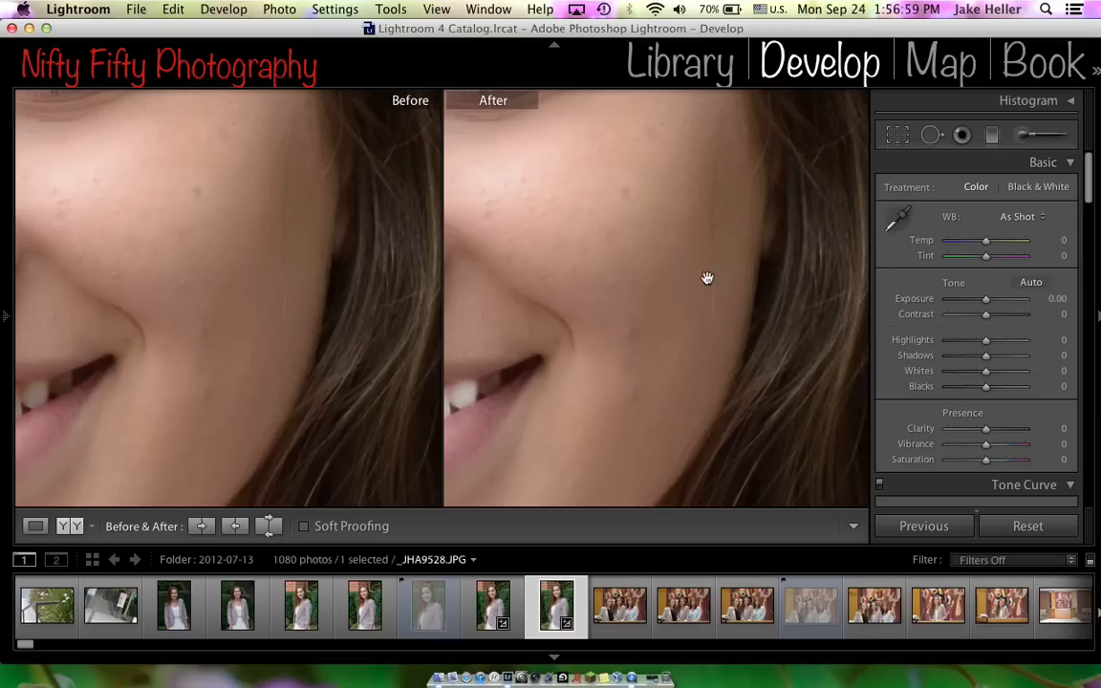
{"action": "left_click", "coordinate": [563, 143]}
{"action": "left_click", "coordinate": [652, 169]}
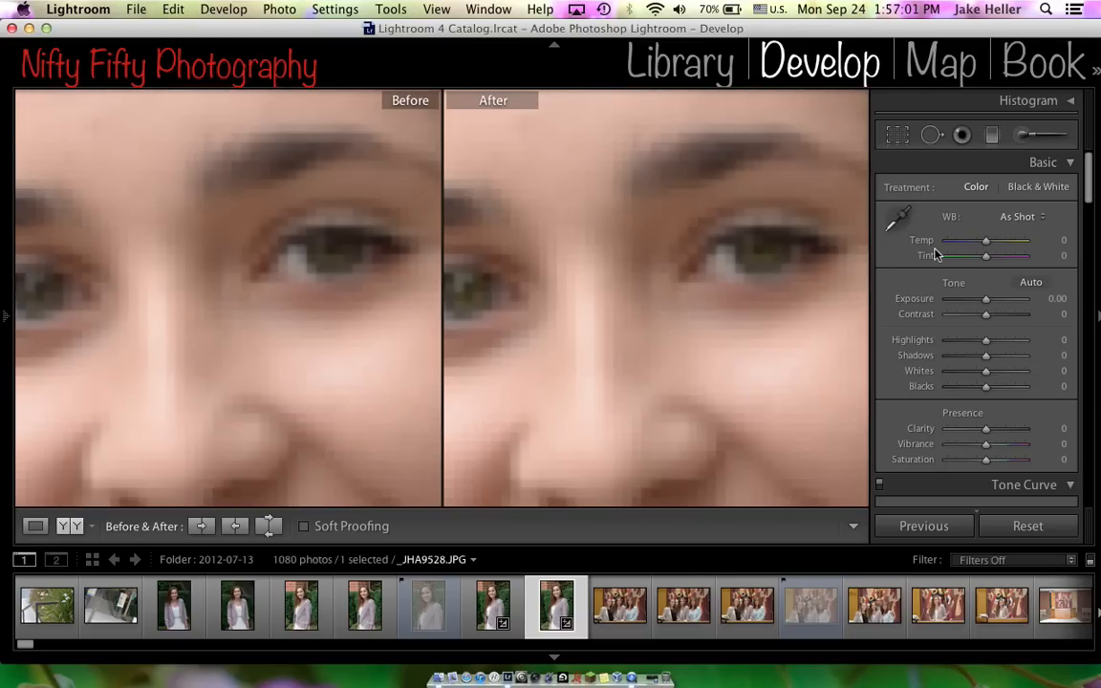
Strengthen the existing iris adjustment with exposure 0.63, highlights 11 and saturation 60, and finish it
{"action": "key", "text": "k"}
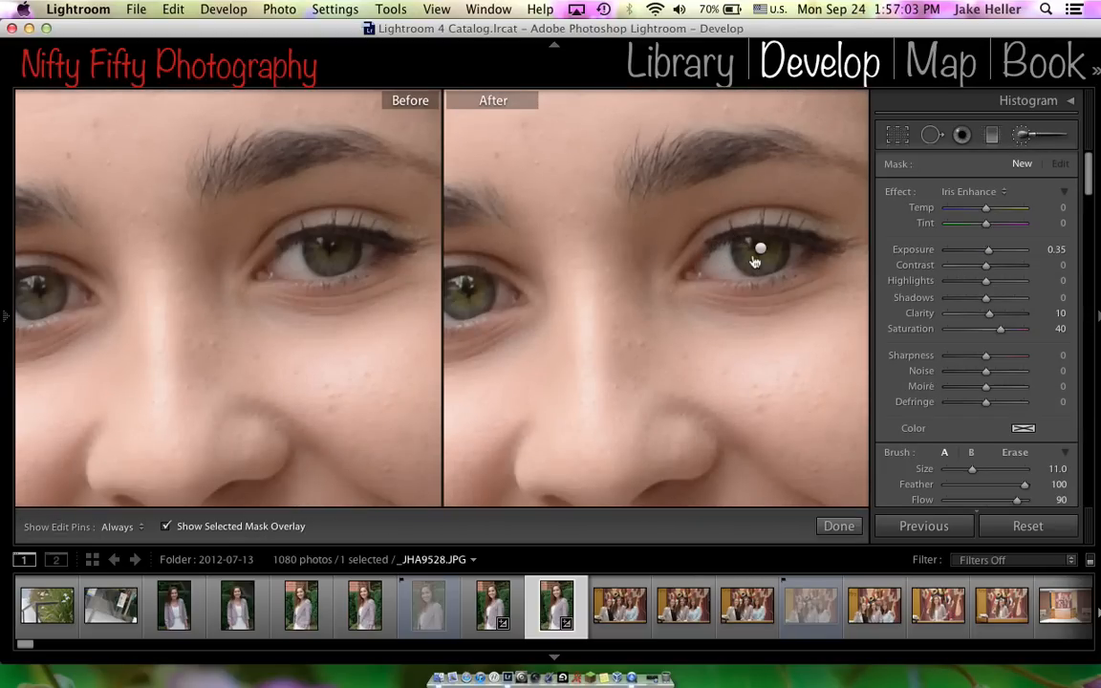
{"action": "left_click", "coordinate": [760, 249]}
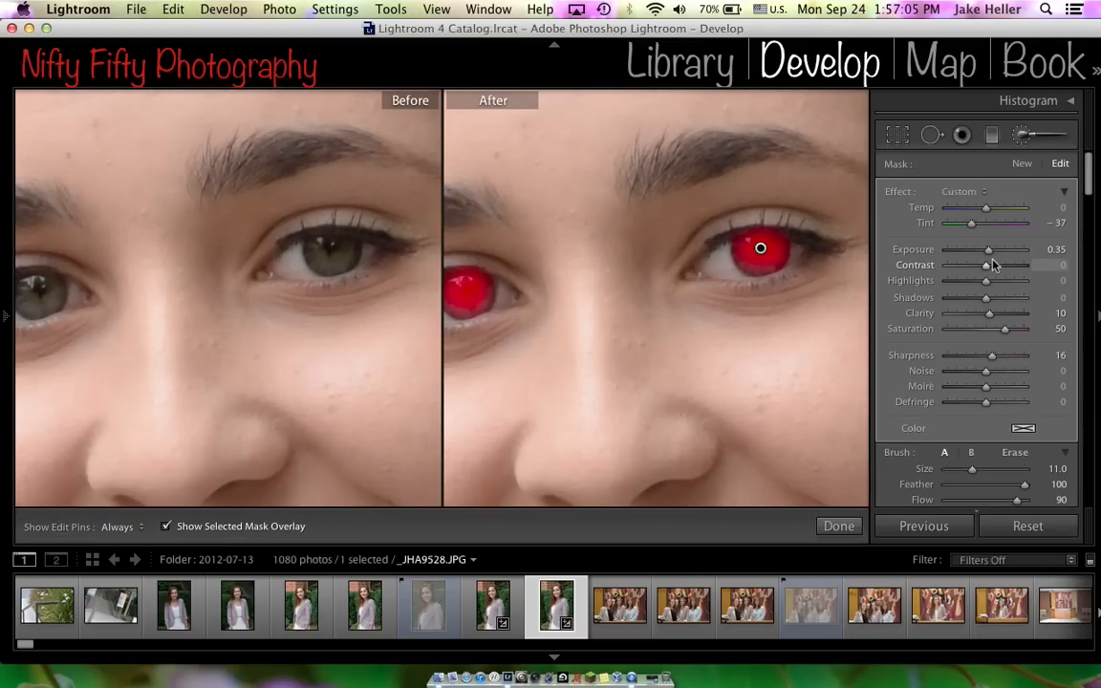
{"action": "left_click_drag", "start_coordinate": [988, 250], "coordinate": [989, 281]}
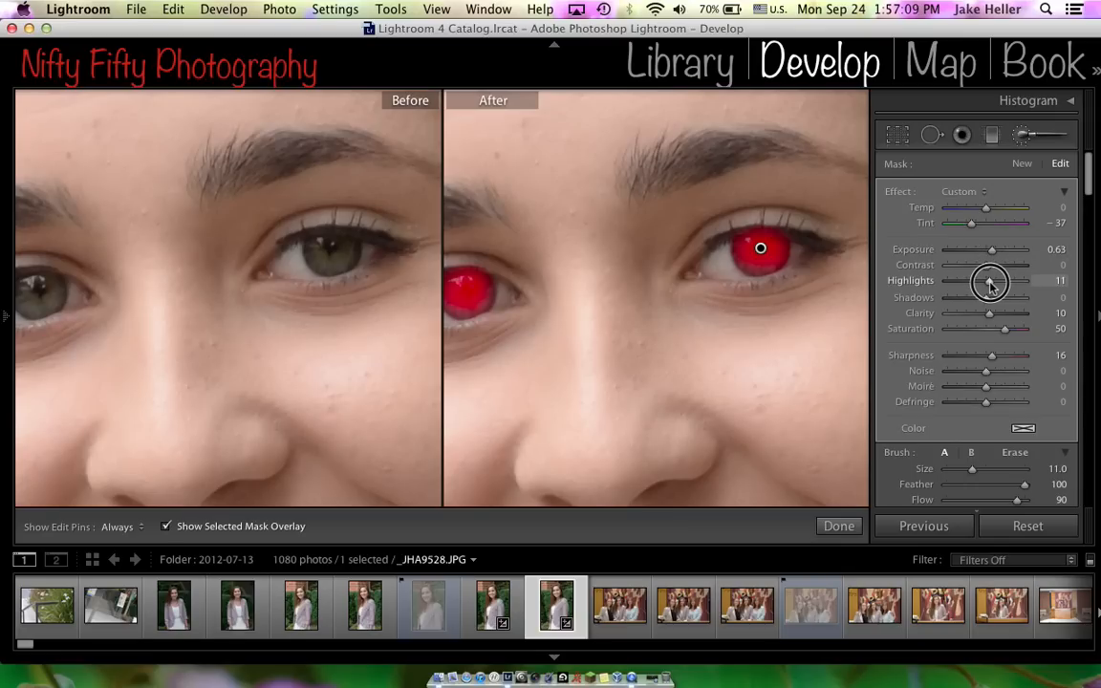
{"action": "left_click_drag", "start_coordinate": [1004, 329], "coordinate": [1008, 332]}
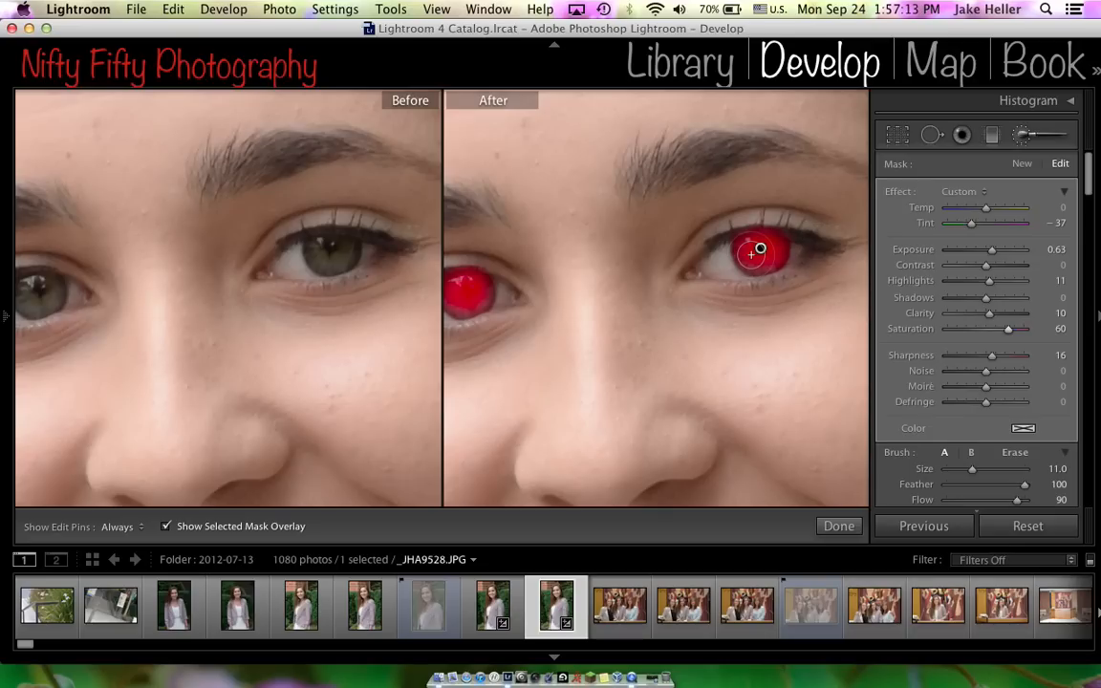
{"action": "key", "text": "Return"}
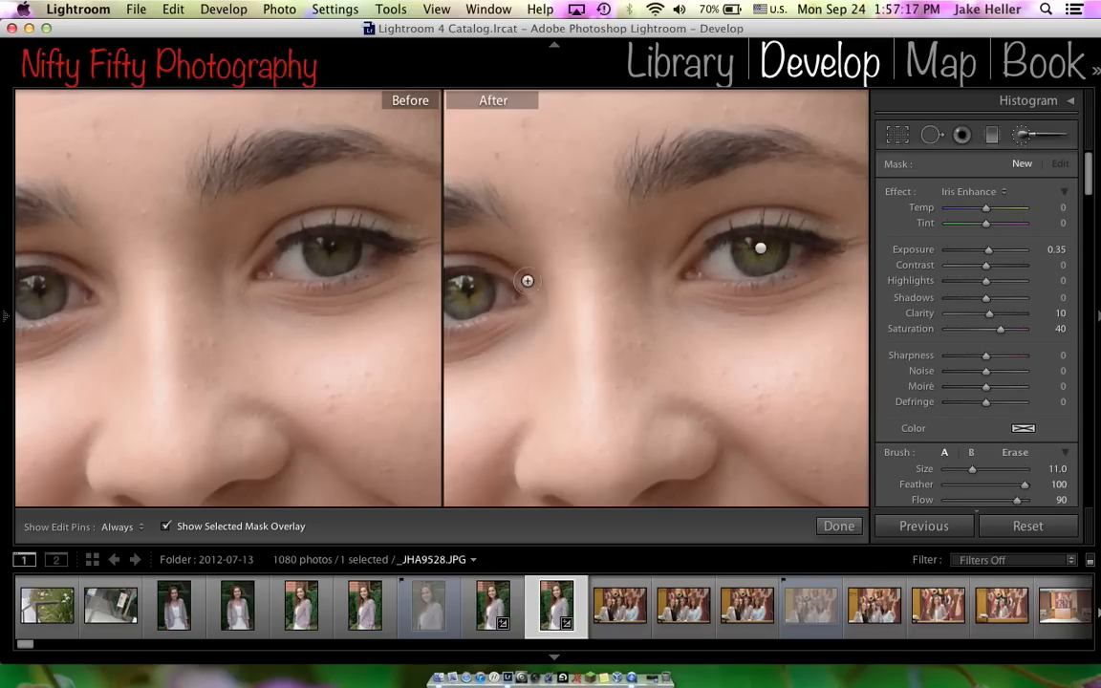
{"action": "left_click", "coordinate": [834, 532]}
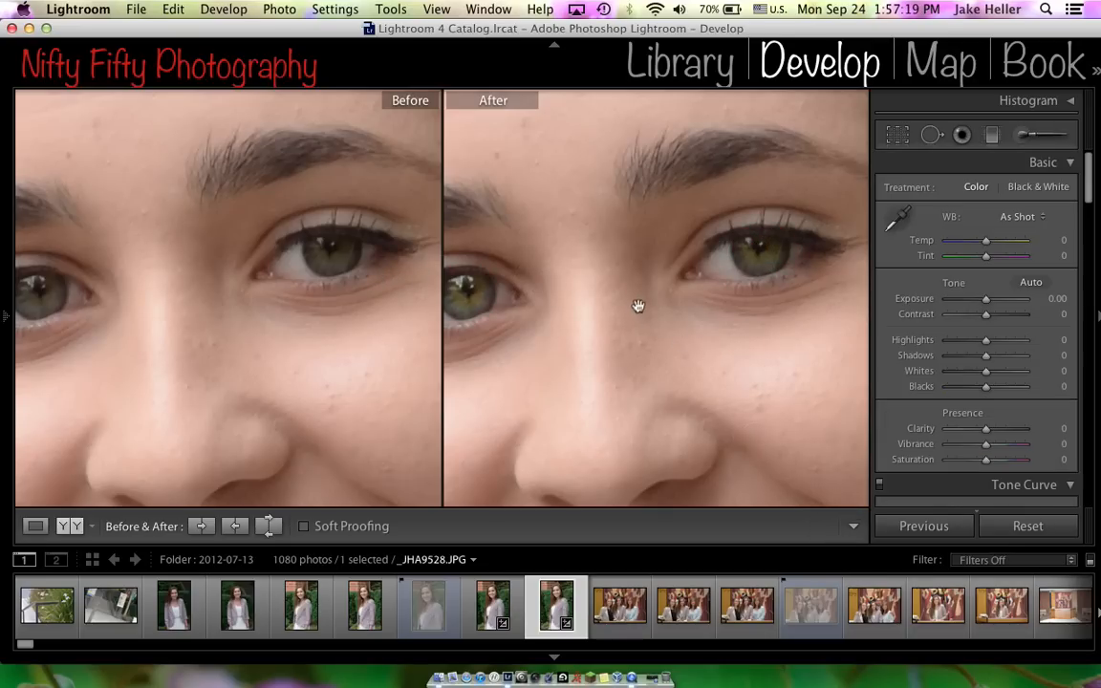
Set the whole photo's exposure to +0.25 and its contrast to +30
{"action": "mouse_move", "coordinate": [593, 246]}
{"action": "left_mouse_down"}
{"action": "mouse_move", "coordinate": [678, 250]}
{"action": "mouse_move", "coordinate": [666, 265]}
{"action": "left_mouse_up"}
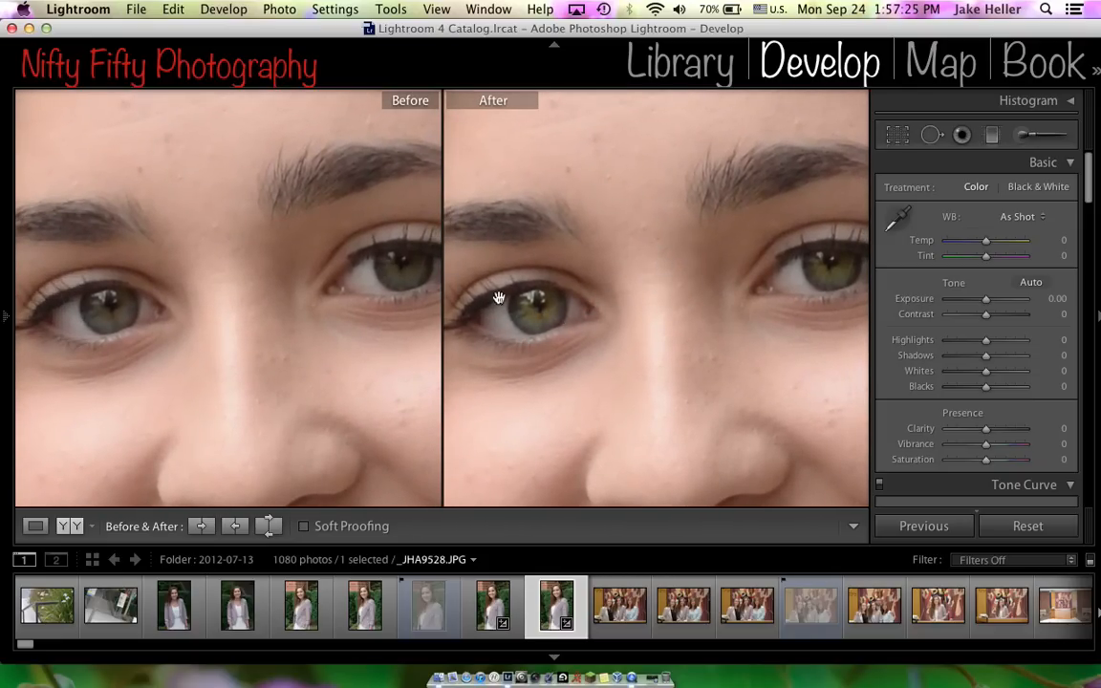
{"action": "left_click", "coordinate": [573, 323]}
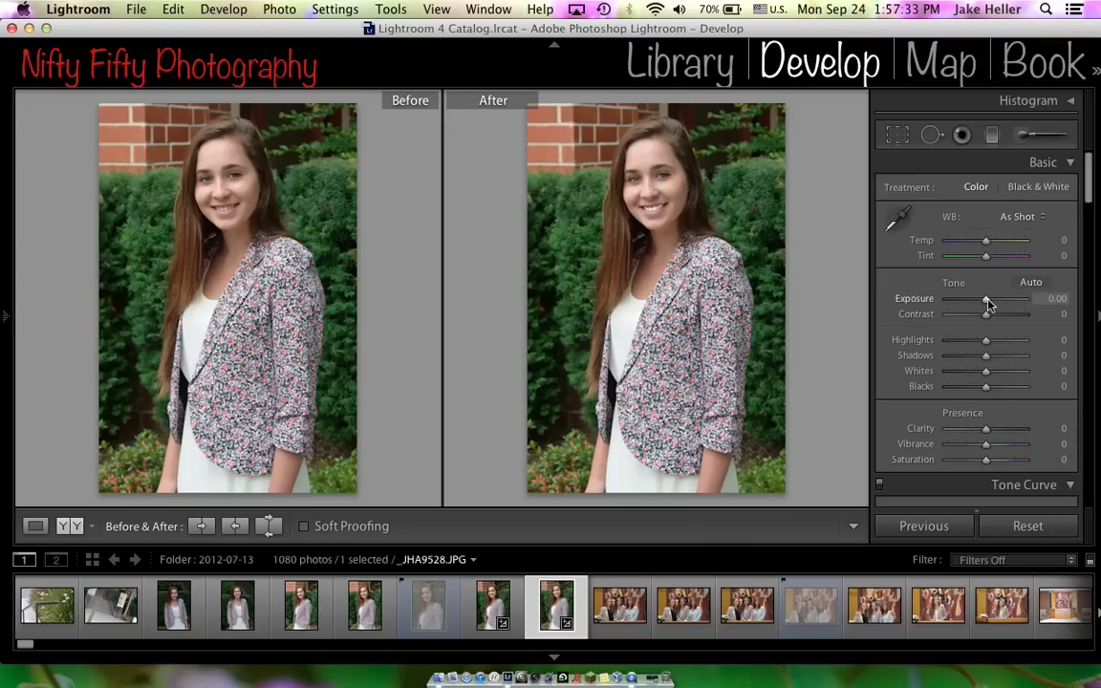
{"action": "left_click_drag", "start_coordinate": [988, 303], "coordinate": [989, 303]}
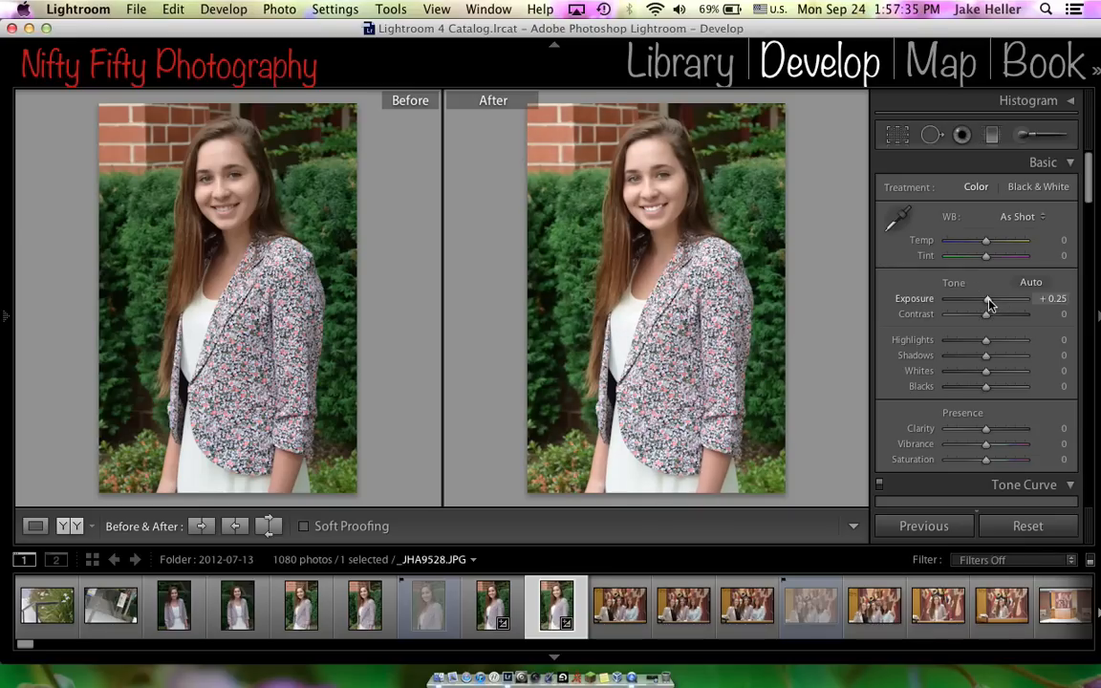
{"action": "left_click", "coordinate": [987, 315]}
{"action": "left_click_drag", "start_coordinate": [987, 315], "coordinate": [997, 322]}
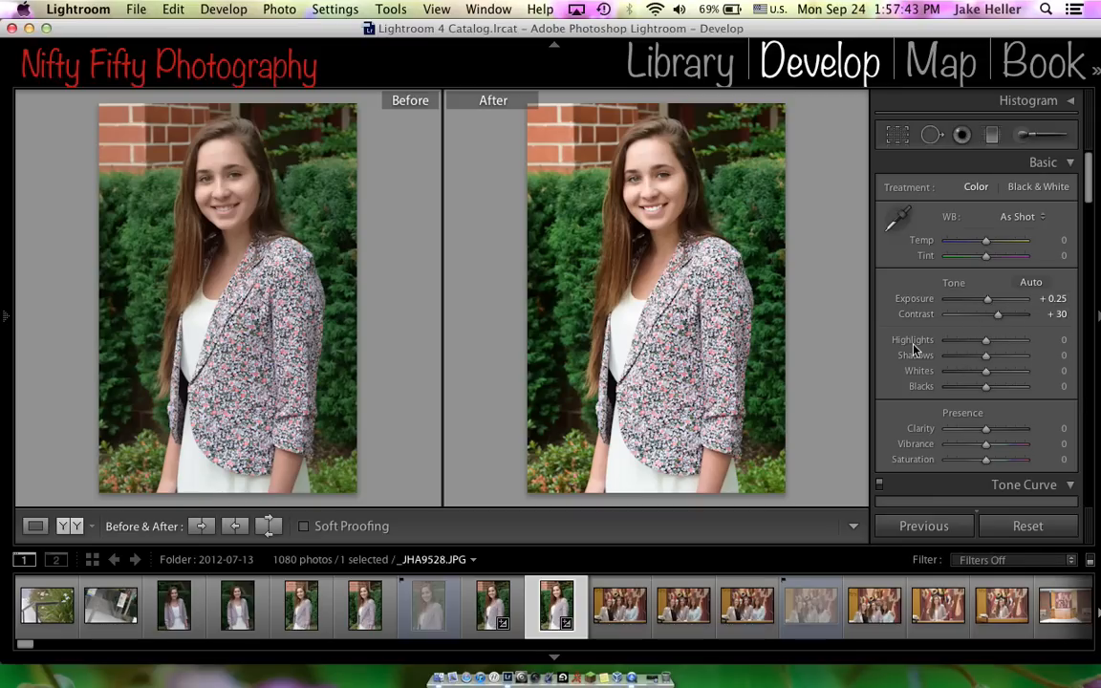
Paint a new adjustment with the Saturation effect at 25 over the lower lip, and finish the brush edit
{"action": "scroll", "coordinate": [913, 351], "scroll_direction": "down", "scroll_amount": 1}
{"action": "scroll", "coordinate": [912, 351], "scroll_direction": "up", "scroll_amount": 1}
{"action": "scroll", "coordinate": [922, 368], "scroll_direction": "down", "scroll_amount": 3}
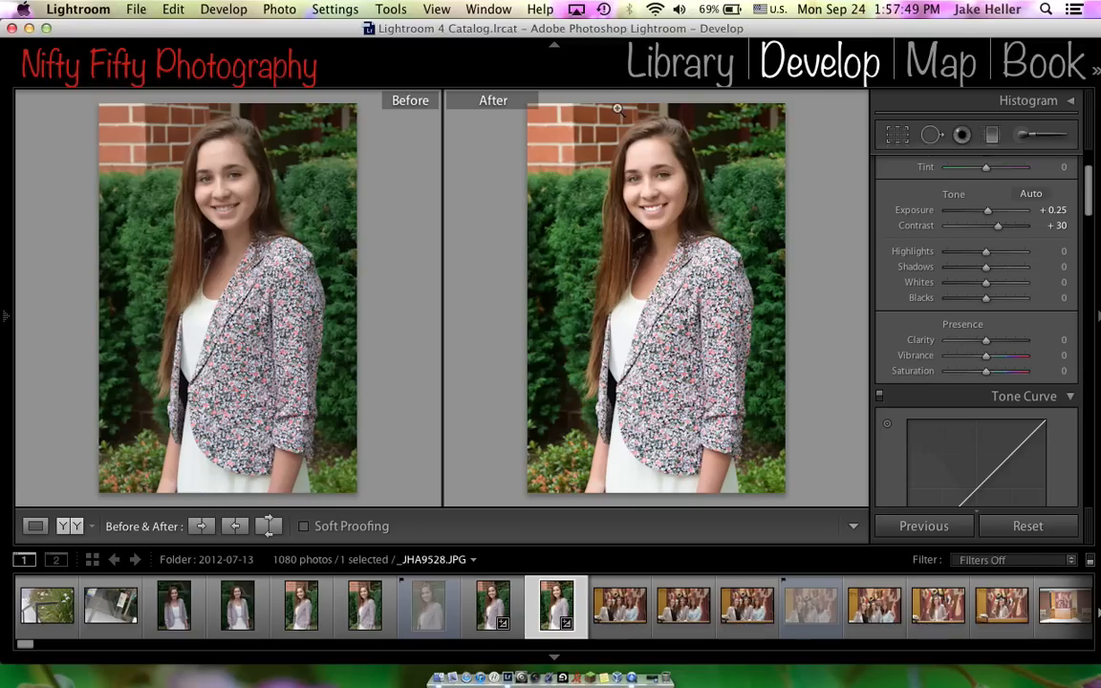
{"action": "left_click", "coordinate": [642, 184]}
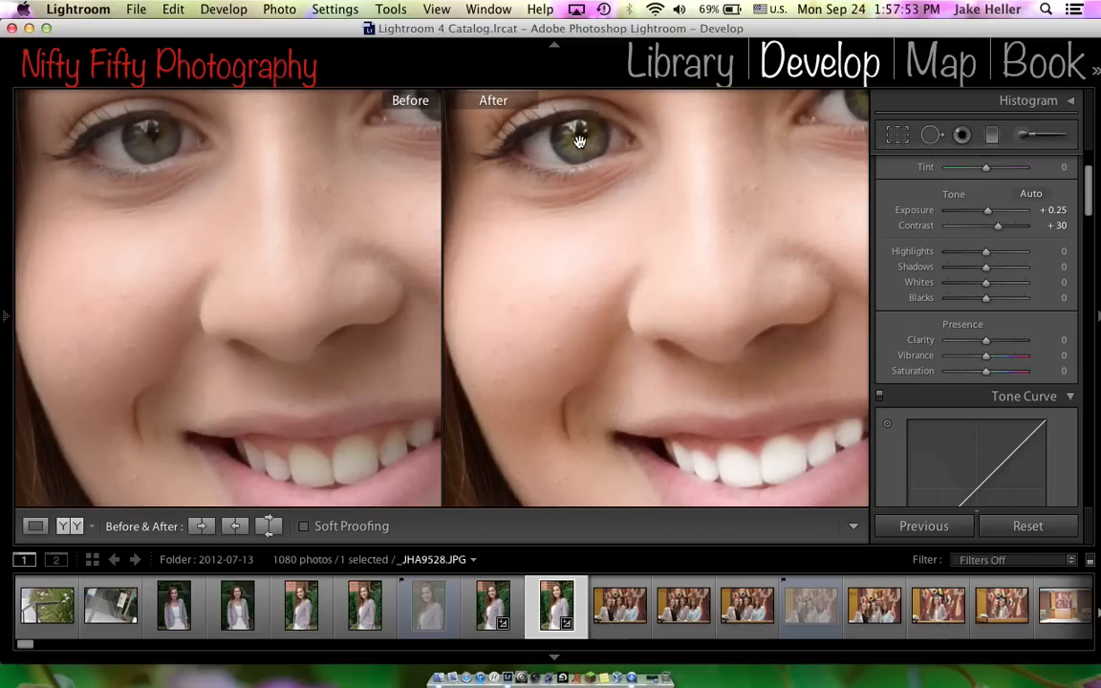
{"action": "left_click_drag", "start_coordinate": [642, 427], "coordinate": [683, 412]}
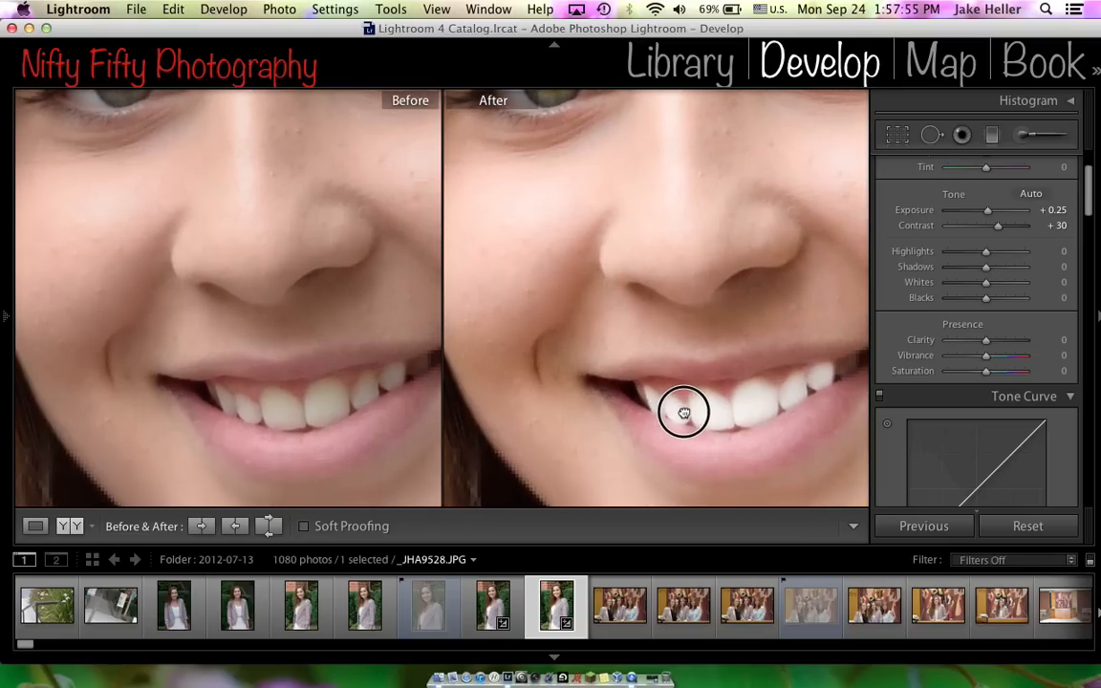
{"action": "left_click", "coordinate": [1023, 137]}
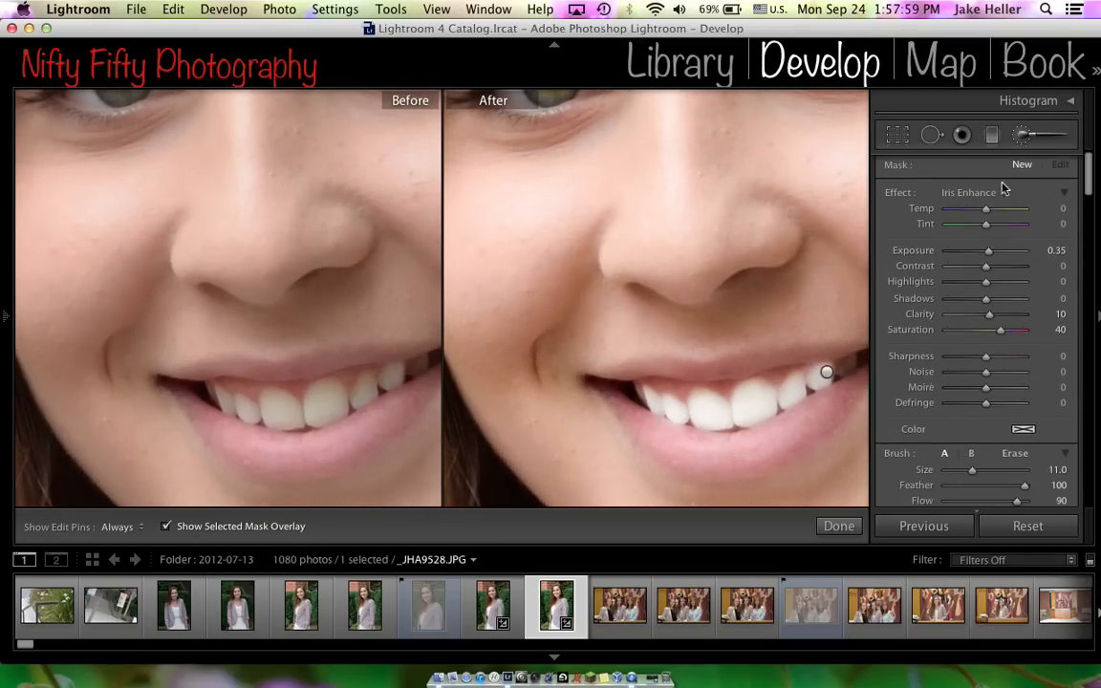
{"action": "left_click", "coordinate": [993, 191]}
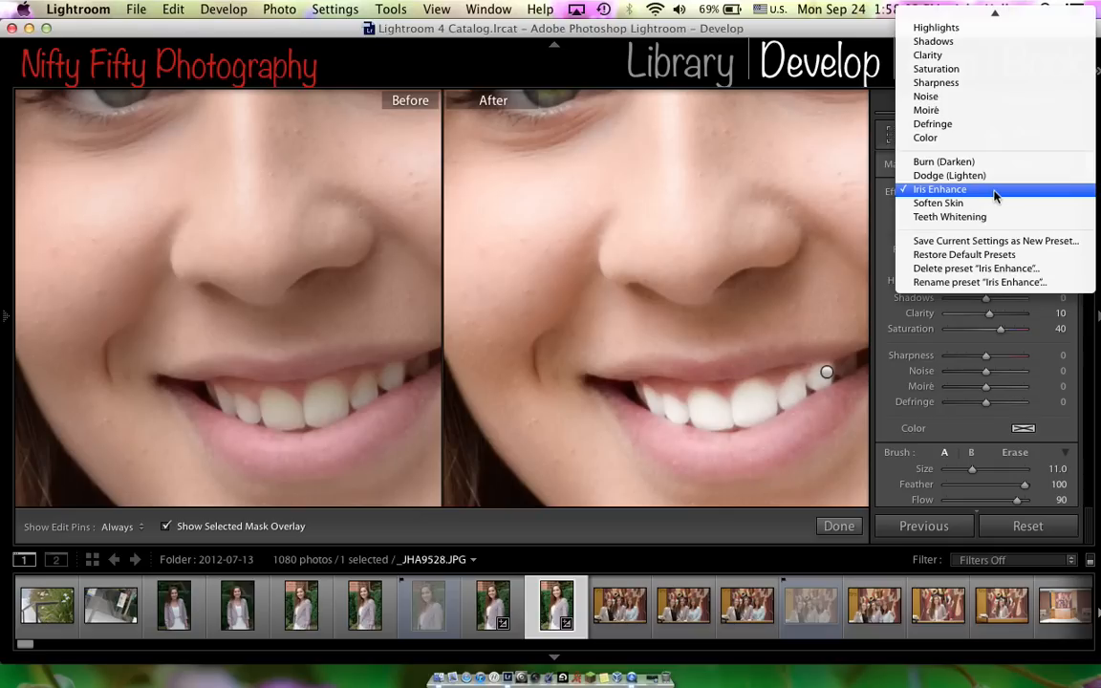
{"action": "left_click", "coordinate": [955, 68]}
{"action": "key", "text": "h"}
{"action": "mouse_move", "coordinate": [847, 386]}
{"action": "left_mouse_down"}
{"action": "mouse_move", "coordinate": [784, 438]}
{"action": "mouse_move", "coordinate": [710, 460]}
{"action": "mouse_move", "coordinate": [740, 460]}
{"action": "mouse_move", "coordinate": [766, 453]}
{"action": "mouse_move", "coordinate": [667, 453]}
{"action": "mouse_move", "coordinate": [616, 406]}
{"action": "mouse_move", "coordinate": [701, 438]}
{"action": "mouse_move", "coordinate": [769, 447]}
{"action": "left_mouse_up"}
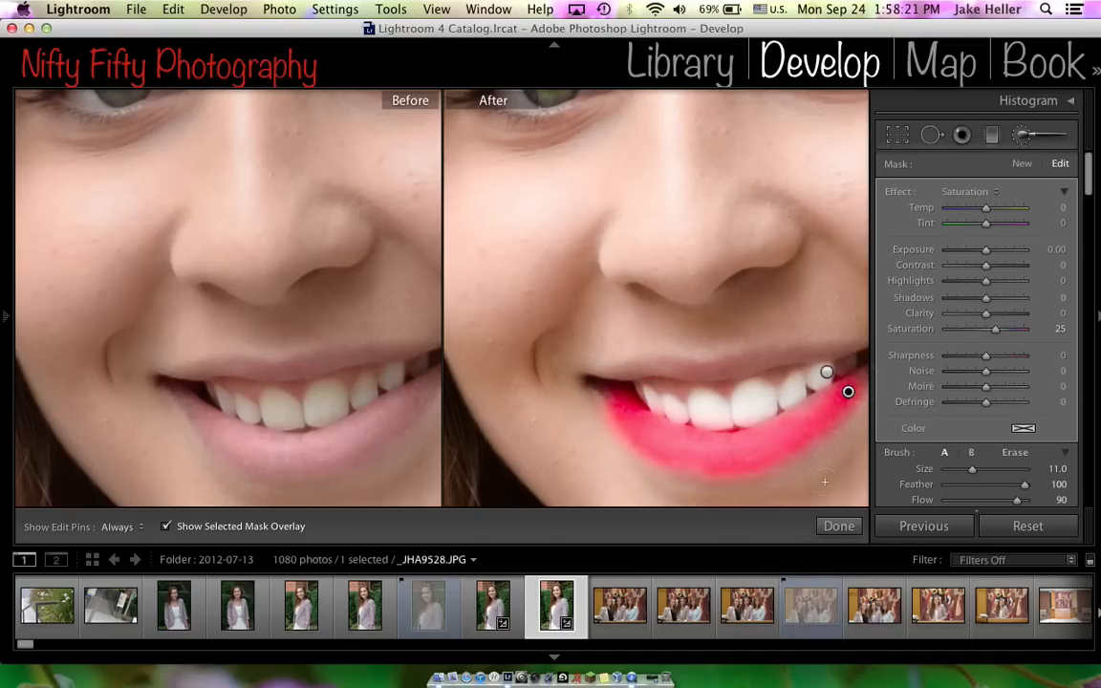
{"action": "left_click", "coordinate": [839, 526]}
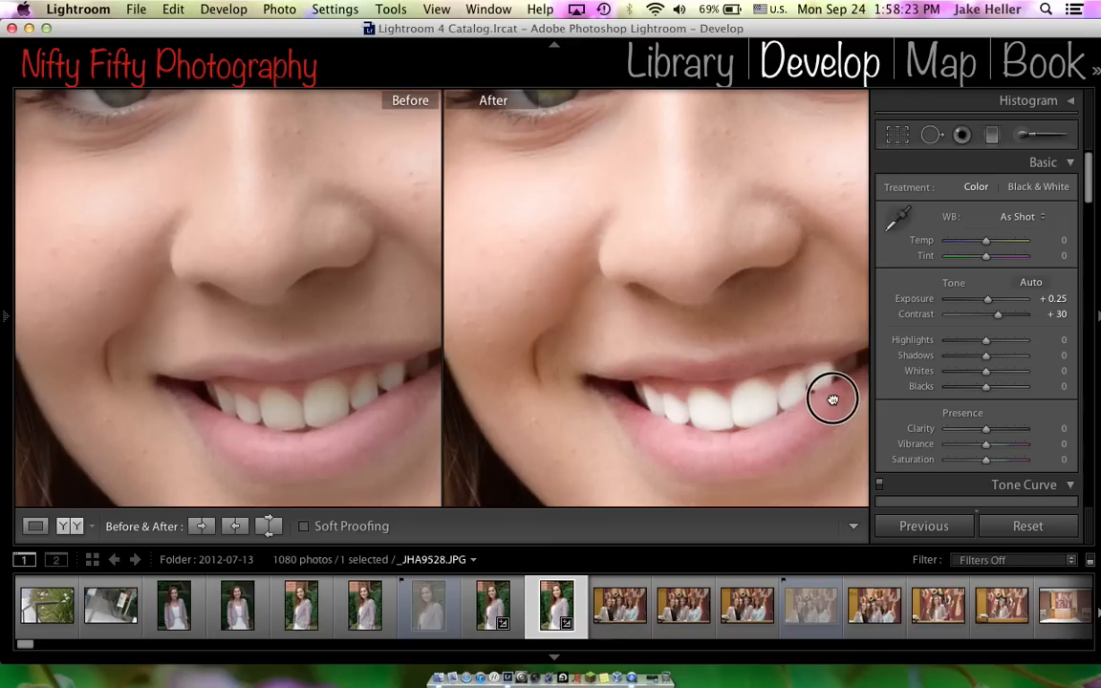
Extend the lip saturation adjustment over the upper lip with brush size 7, and increase its saturation
{"action": "left_click_drag", "start_coordinate": [834, 399], "coordinate": [758, 397]}
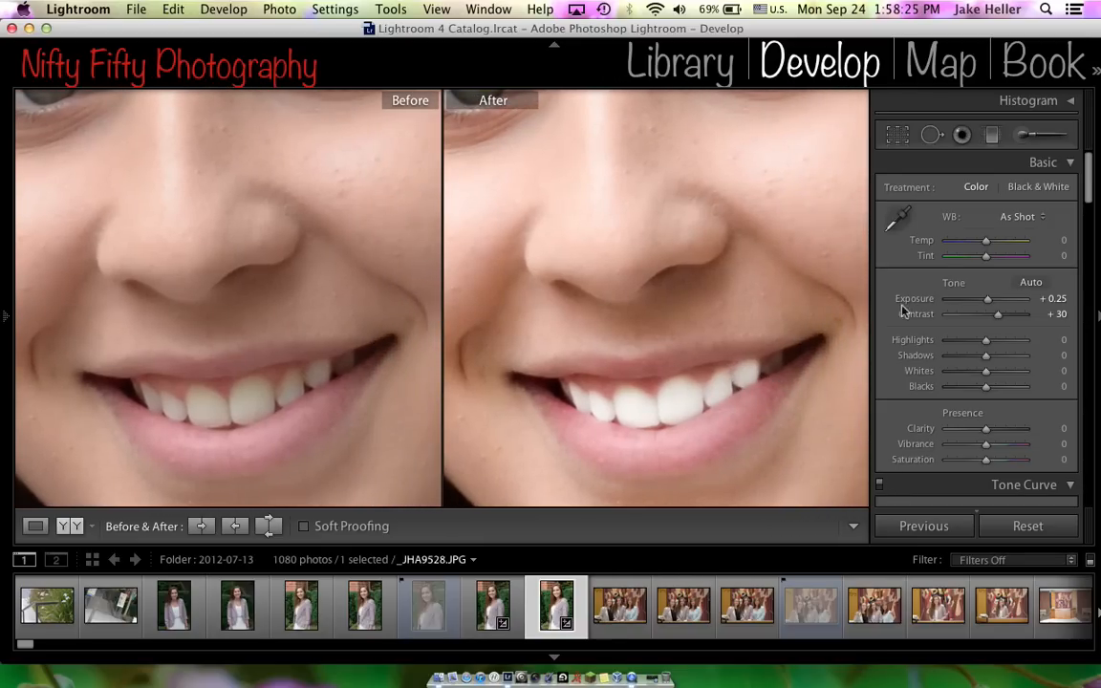
{"action": "left_click", "coordinate": [1020, 139]}
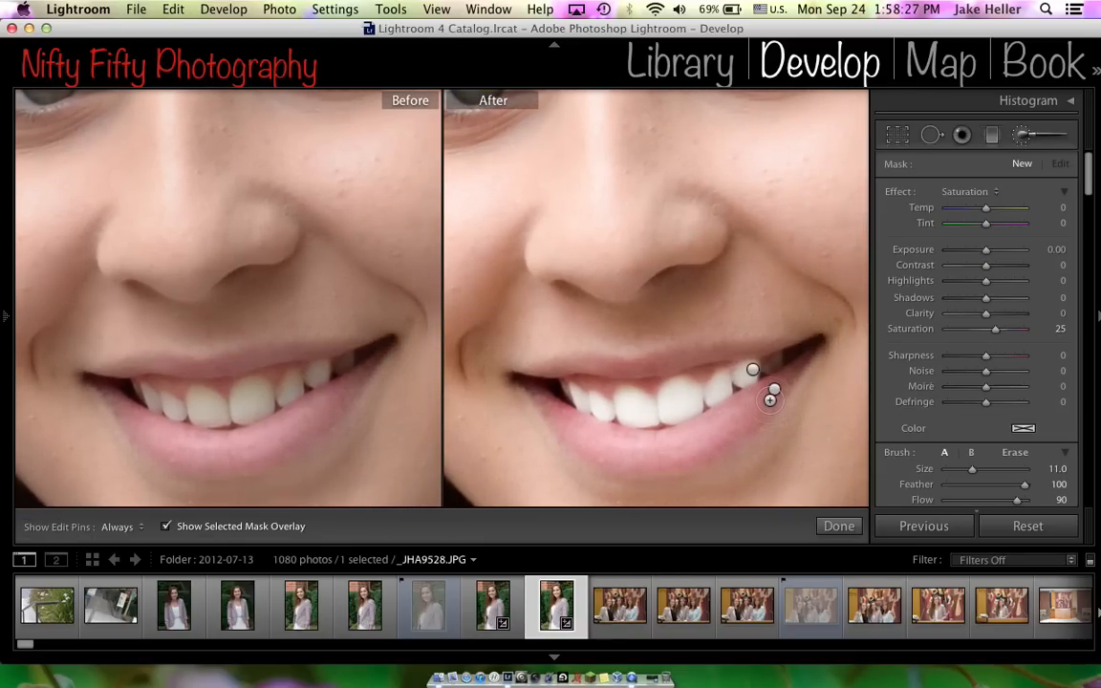
{"action": "mouse_move", "coordinate": [789, 373]}
{"action": "left_mouse_down"}
{"action": "mouse_move", "coordinate": [731, 429]}
{"action": "mouse_move", "coordinate": [672, 458]}
{"action": "mouse_move", "coordinate": [597, 408]}
{"action": "left_mouse_up"}
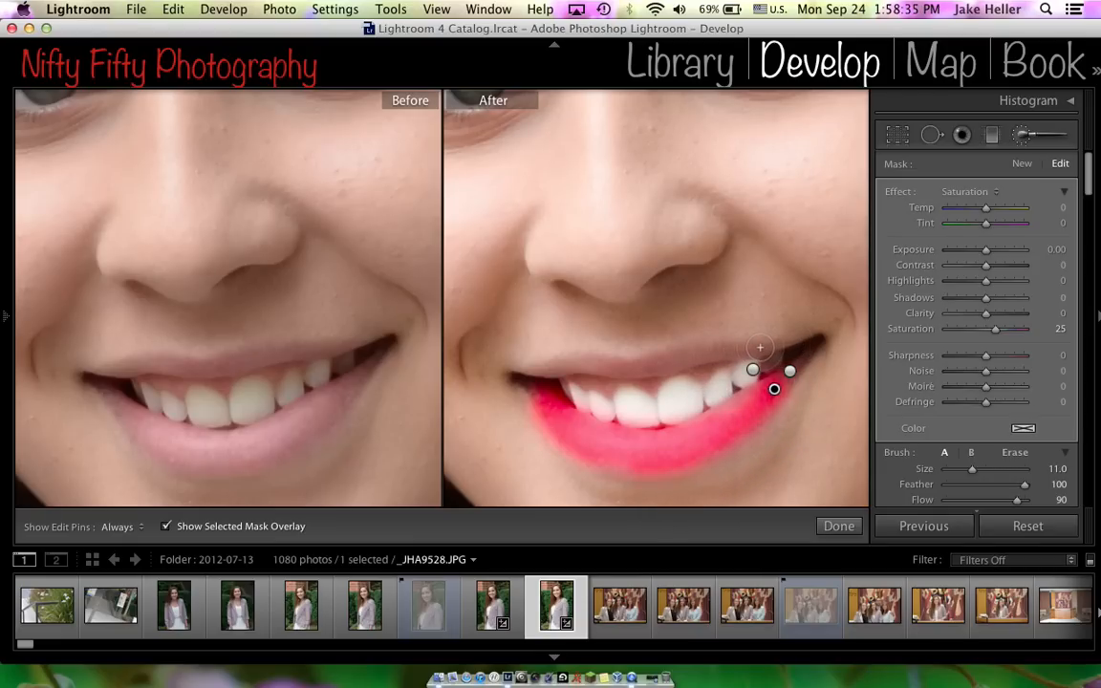
{"action": "key", "text": "h"}
{"action": "mouse_move", "coordinate": [759, 348]}
{"action": "left_mouse_down"}
{"action": "mouse_move", "coordinate": [535, 375]}
{"action": "mouse_move", "coordinate": [596, 359]}
{"action": "mouse_move", "coordinate": [661, 370]}
{"action": "mouse_move", "coordinate": [787, 346]}
{"action": "left_mouse_up"}
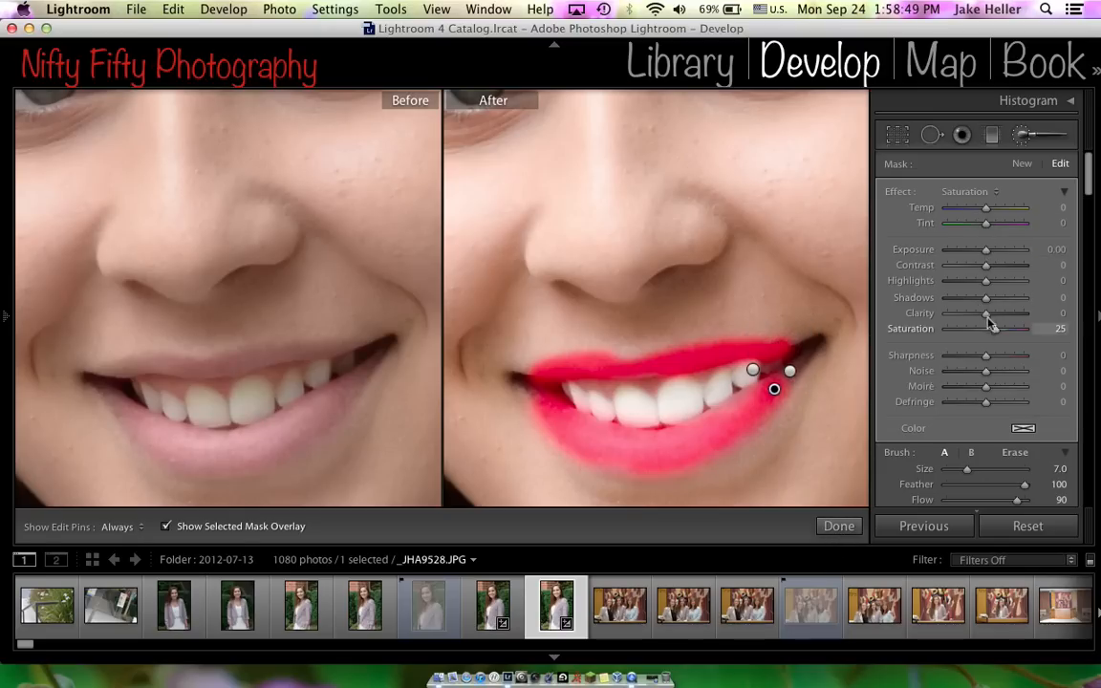
{"action": "left_click_drag", "start_coordinate": [997, 329], "coordinate": [1007, 329]}
{"action": "left_click", "coordinate": [838, 526]}
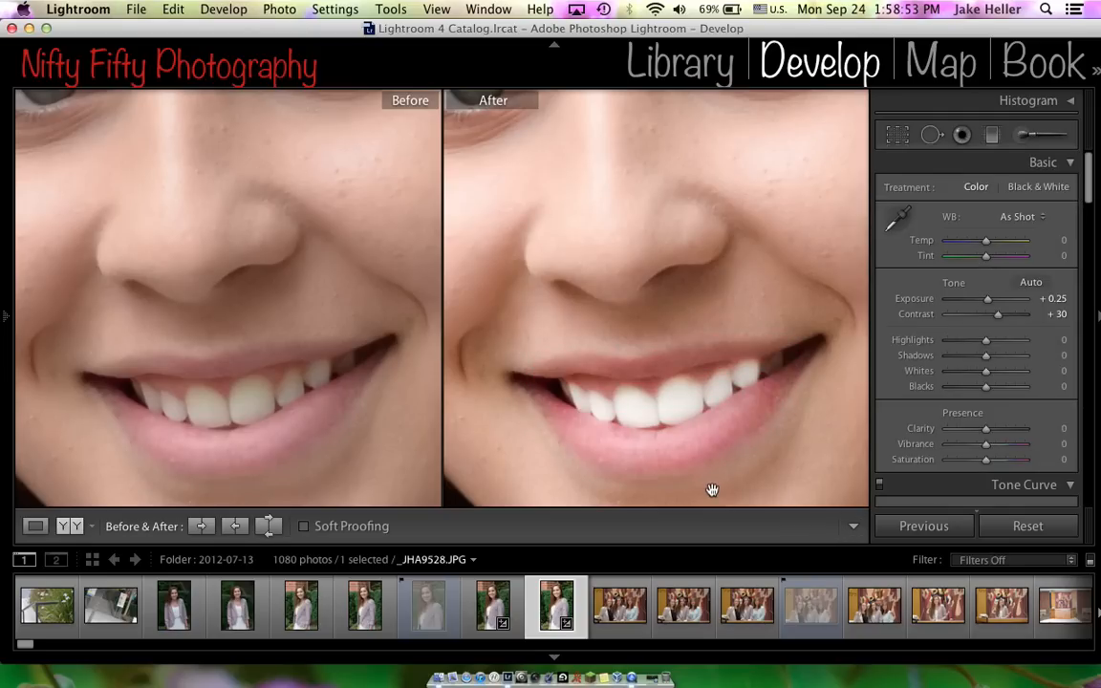
Crop the portrait tighter around the head and upper body, and compare it side by side with the original
{"action": "left_click", "coordinate": [748, 408]}
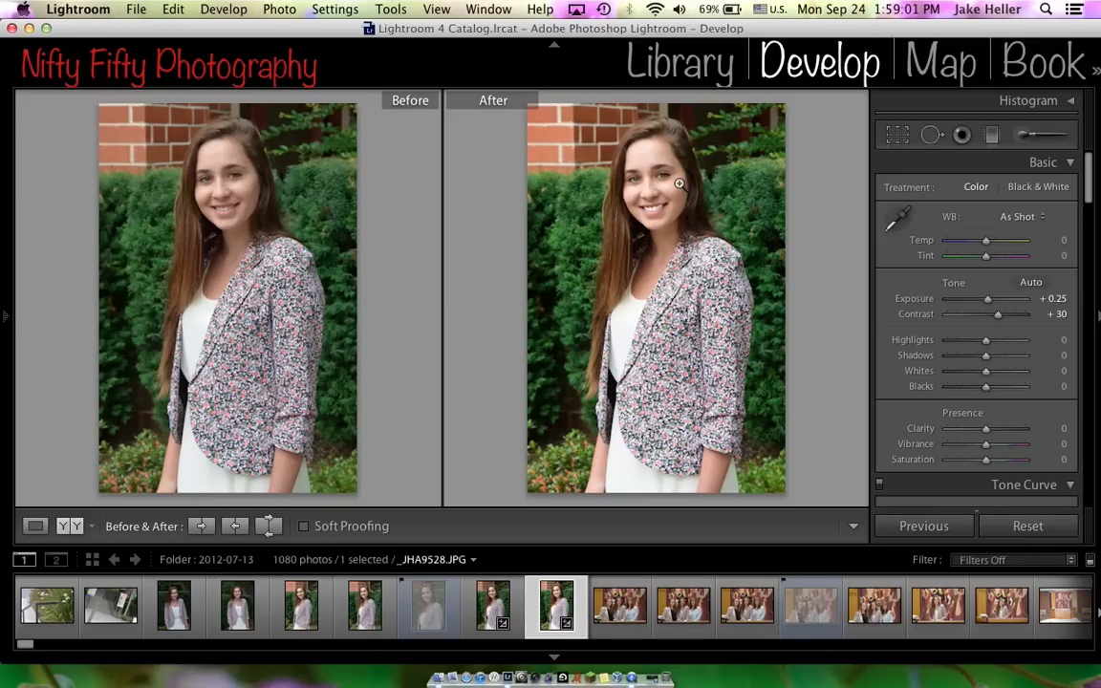
{"action": "left_click", "coordinate": [897, 135]}
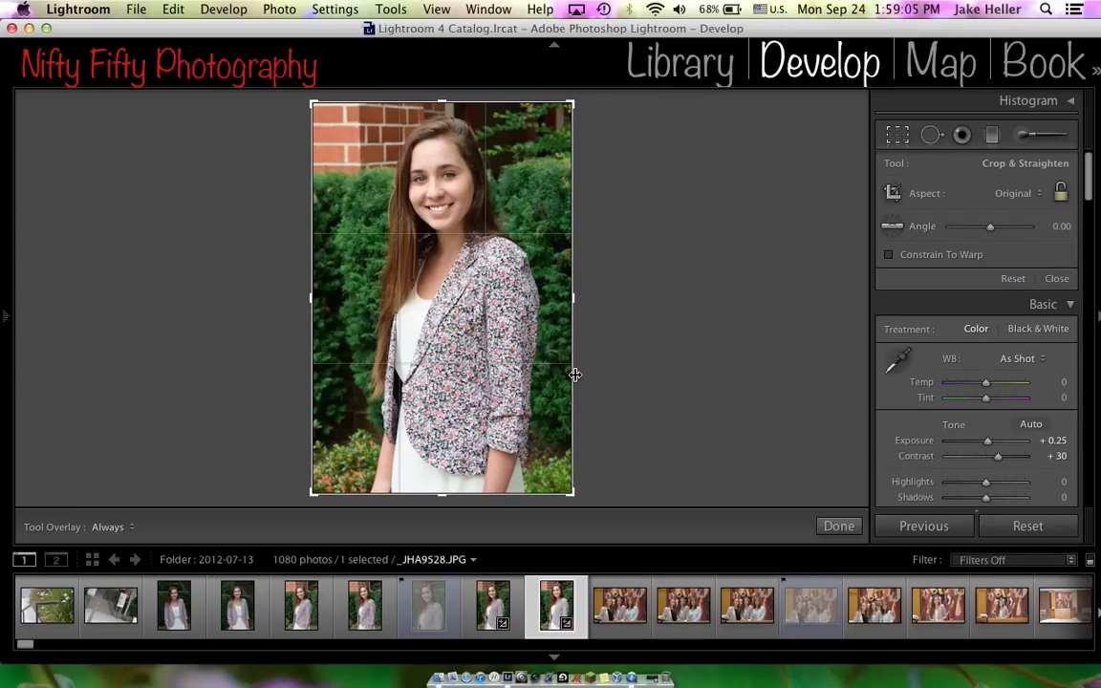
{"action": "left_click_drag", "start_coordinate": [571, 496], "coordinate": [555, 444]}
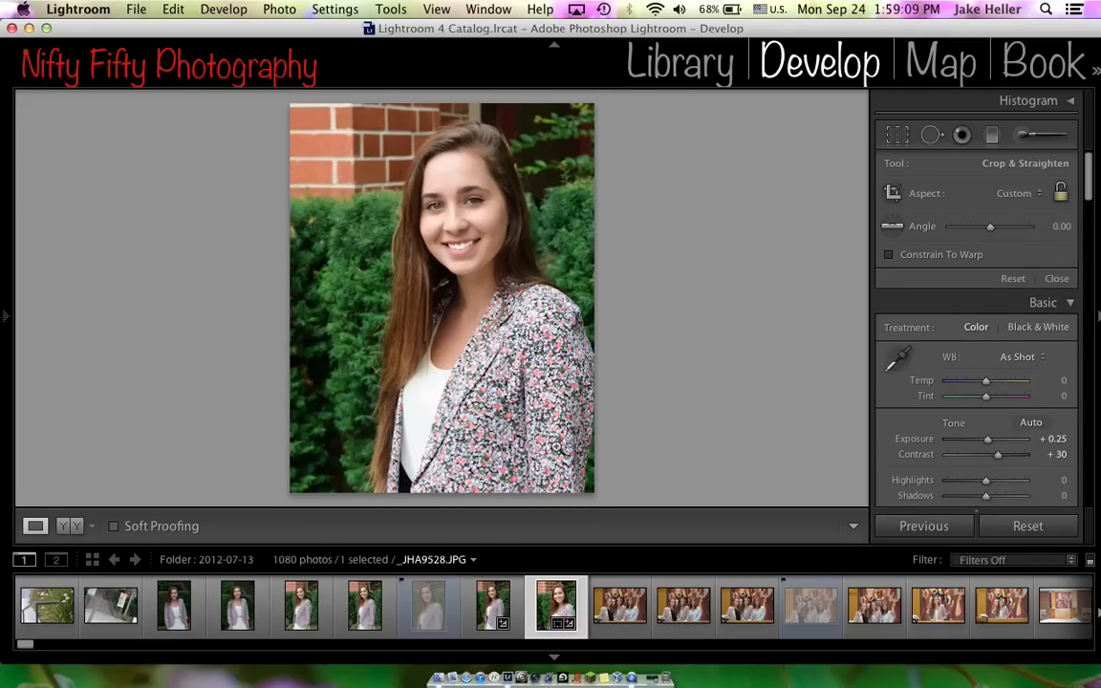
{"action": "key", "text": "Return"}
{"action": "left_click", "coordinate": [68, 526]}
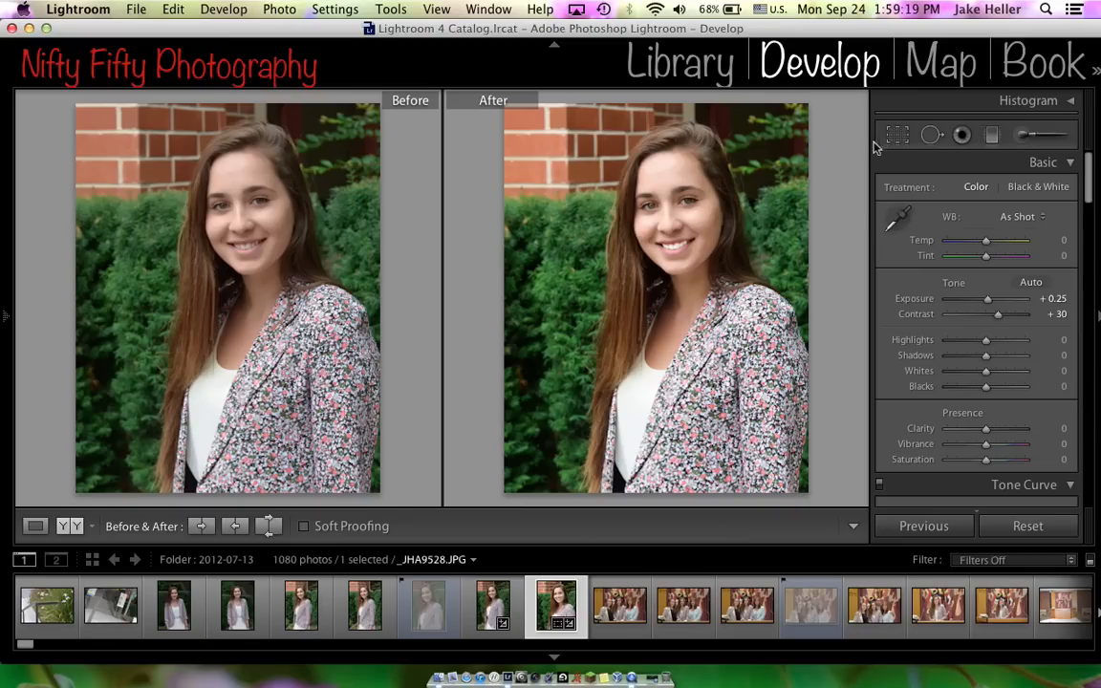
Enlarge the crop back to the full photo frame and leave the crop tool
{"action": "key", "text": "r"}
{"action": "left_click_drag", "start_coordinate": [551, 443], "coordinate": [563, 546]}
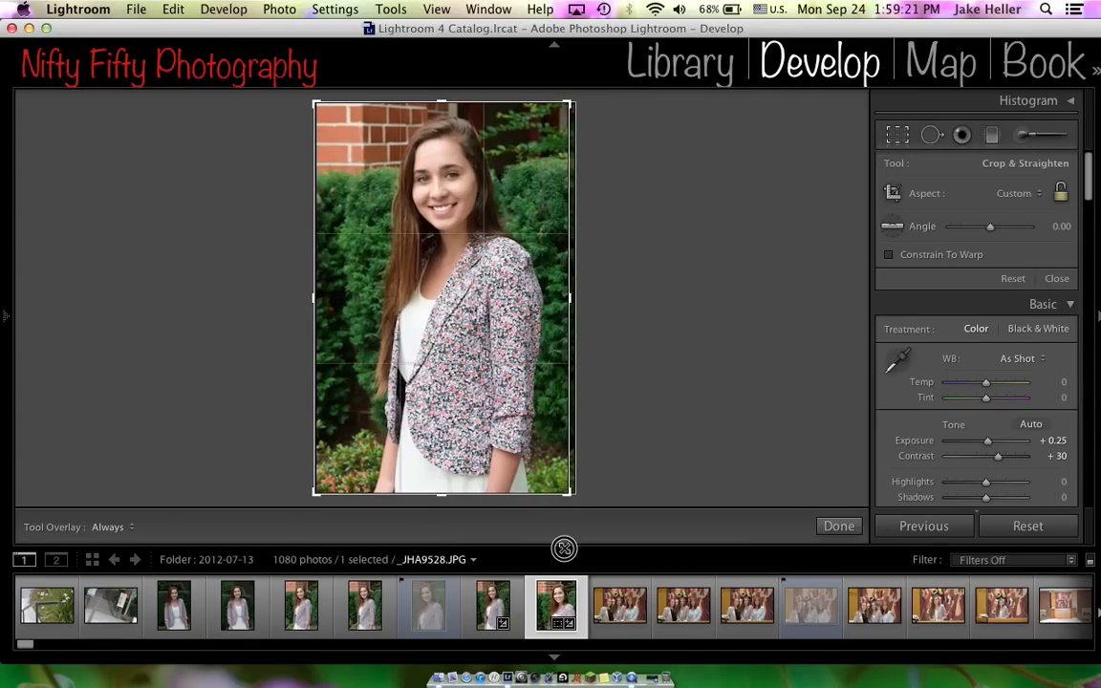
{"action": "key", "text": "r"}
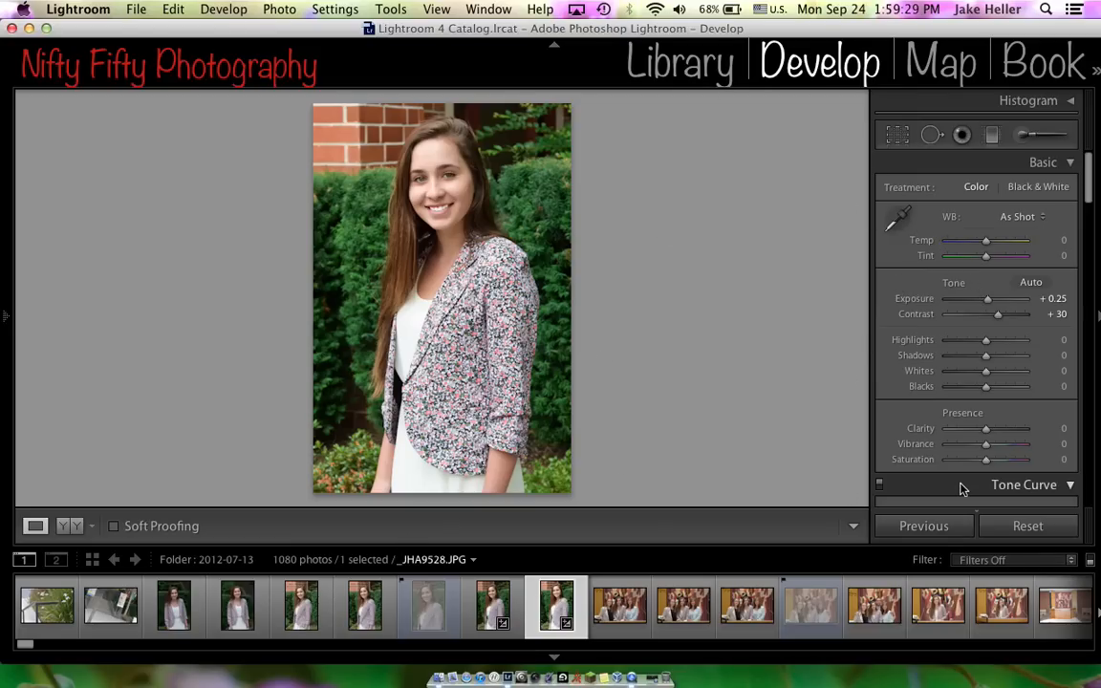
{"action": "left_click", "coordinate": [638, 676]}
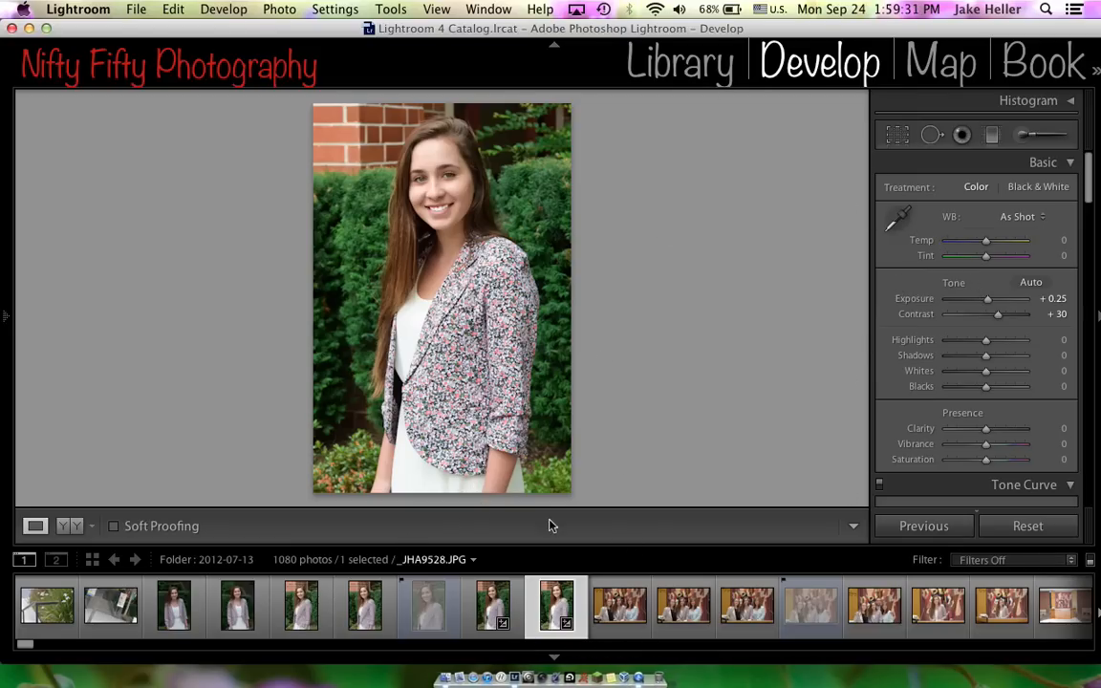